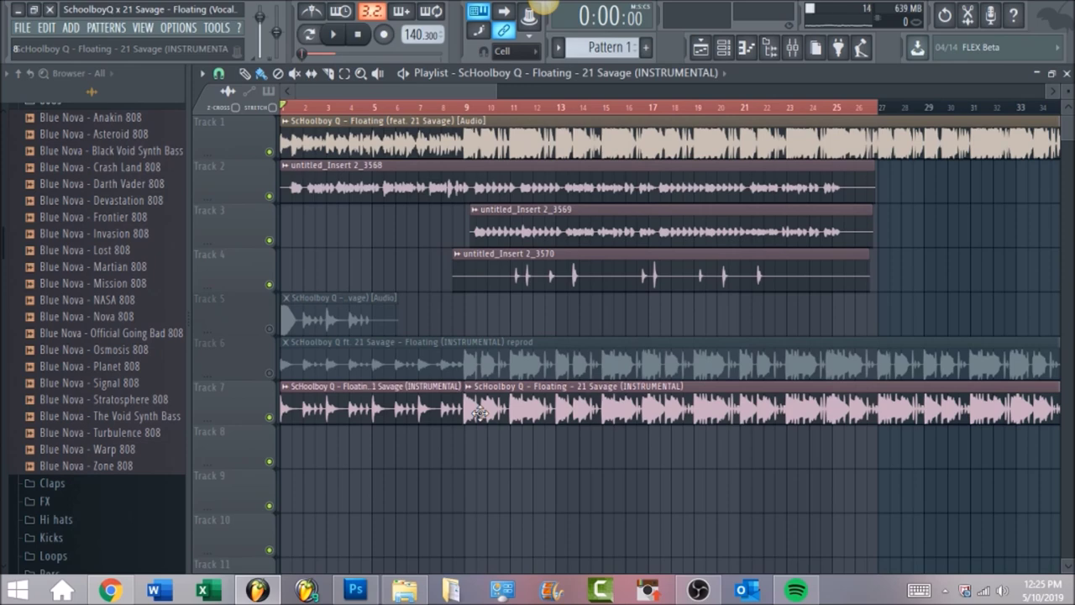
- Solo the Lead Vocal track in the mixer and bypass all its effects except the first Fruity Limiter
{"action": "left_click", "coordinate": [792, 47]}
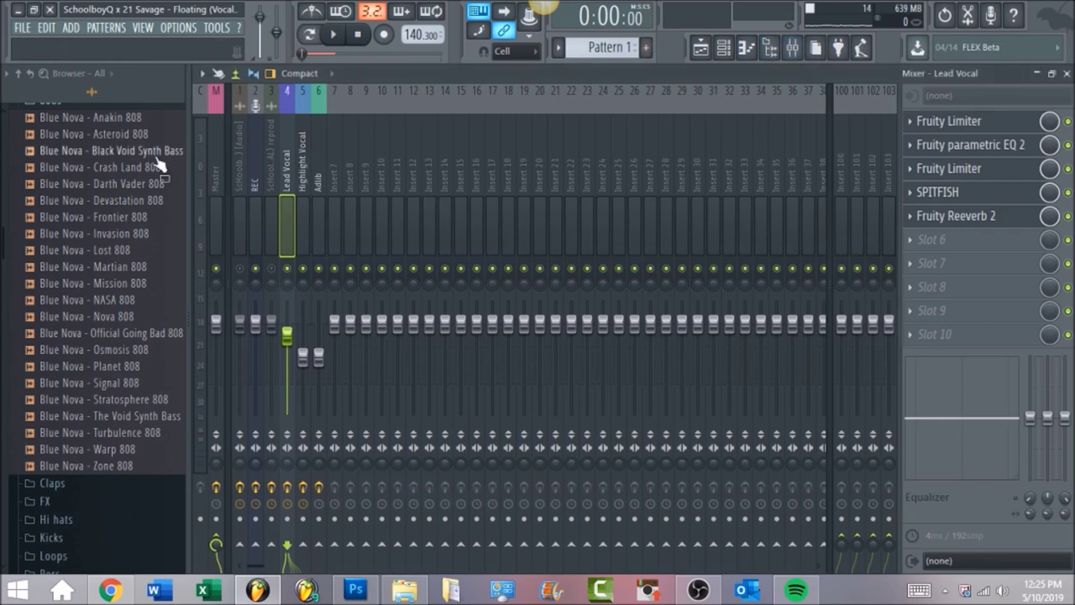
{"action": "left_click", "coordinate": [215, 155]}
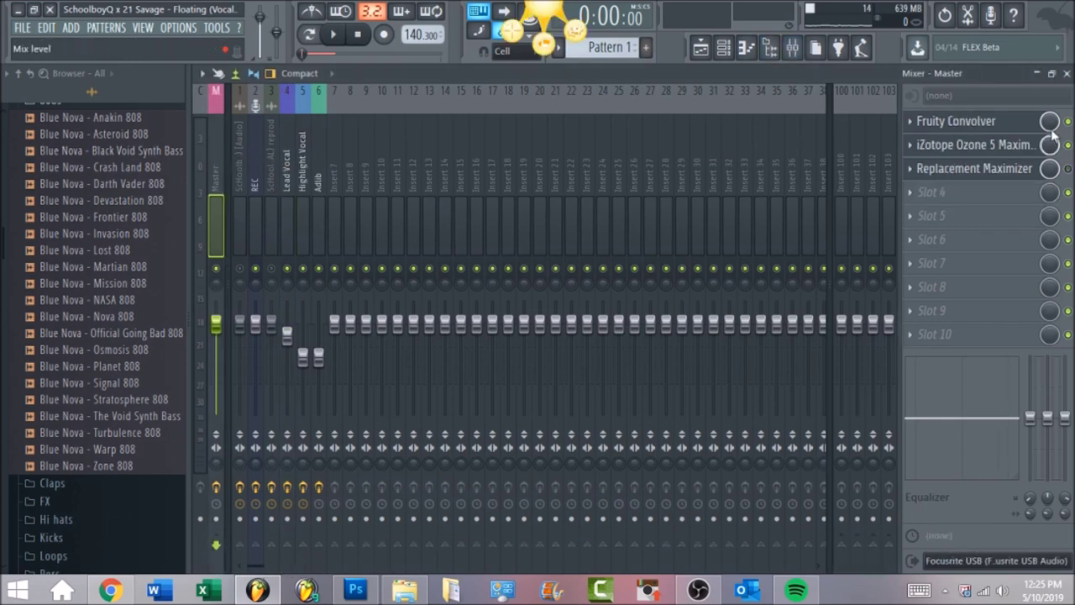
{"action": "left_click", "coordinate": [285, 161]}
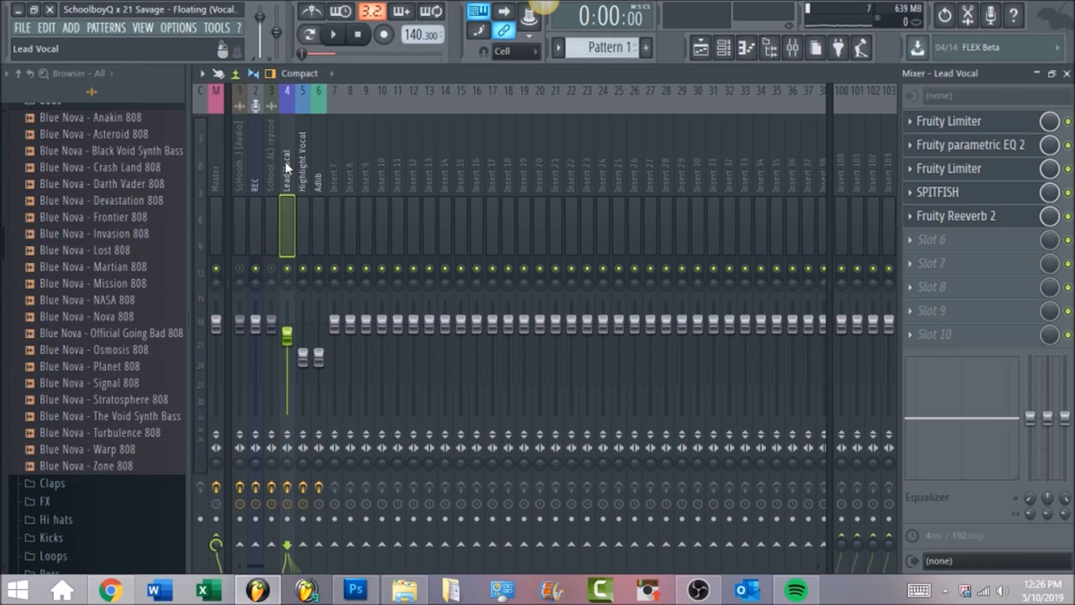
{"action": "right_click", "coordinate": [292, 274]}
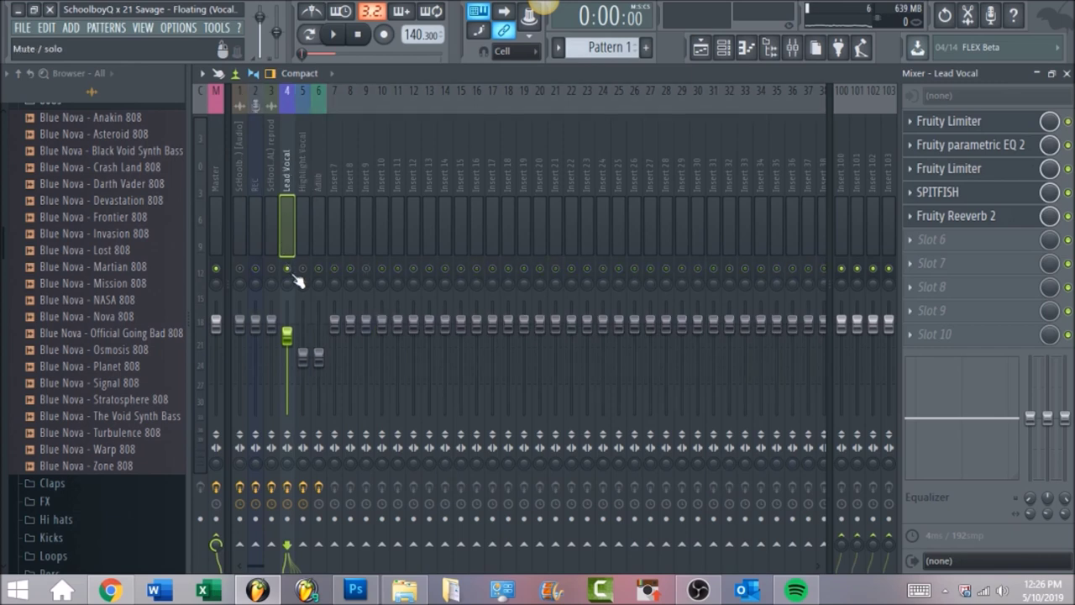
{"action": "left_click", "coordinate": [1067, 191]}
{"action": "left_click", "coordinate": [1067, 168]}
{"action": "left_click", "coordinate": [1067, 145]}
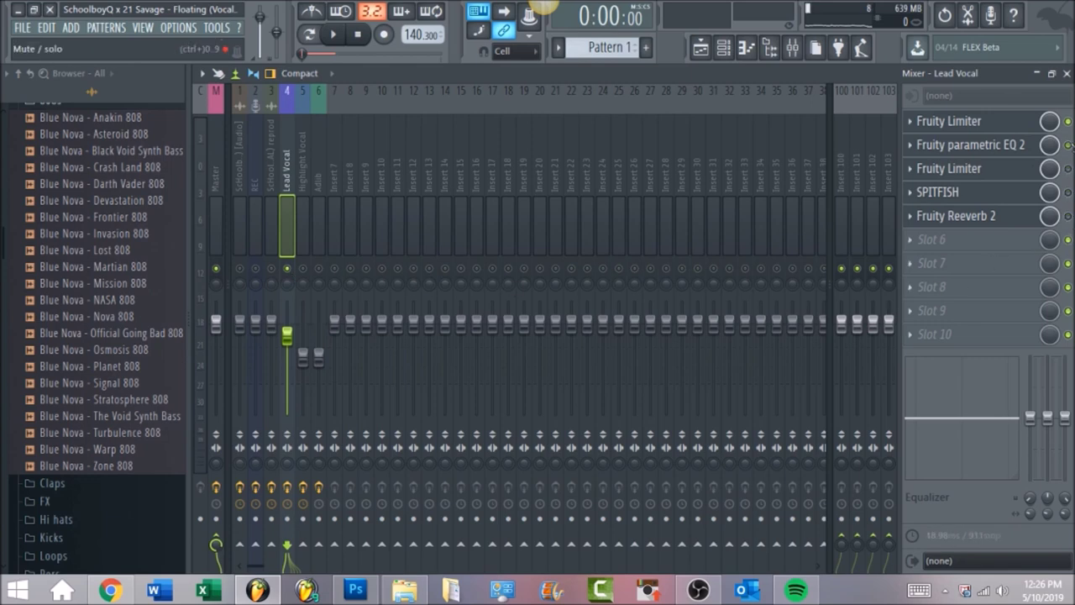
- Open Lead Vocal's first Fruity Limiter and review its compressor release, RMS window, knee, ratio and threshold settings
{"action": "left_click", "coordinate": [1014, 121]}
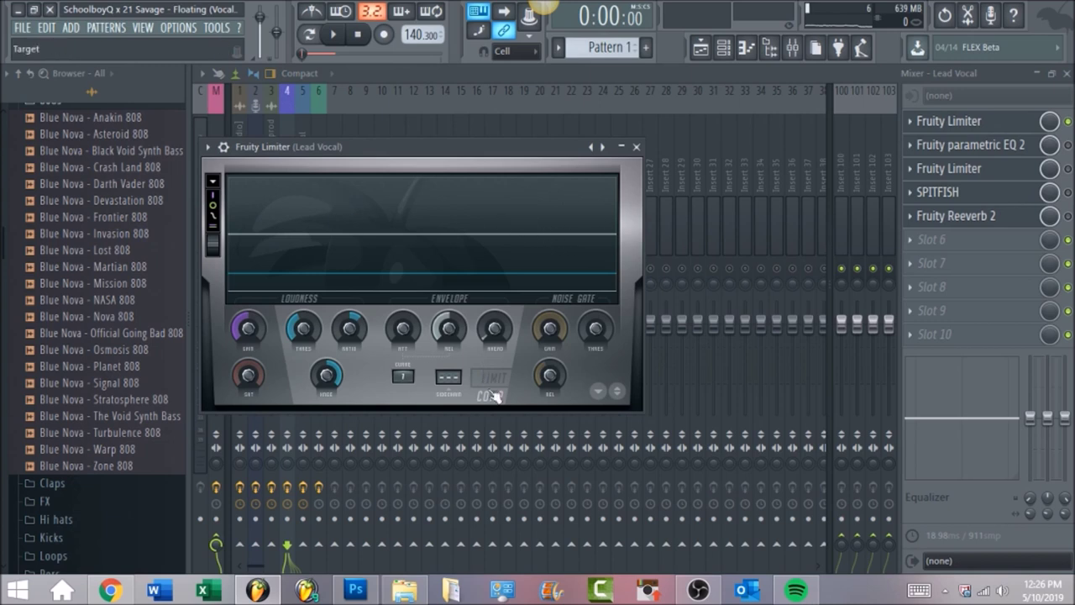
{"action": "left_click", "coordinate": [448, 329]}
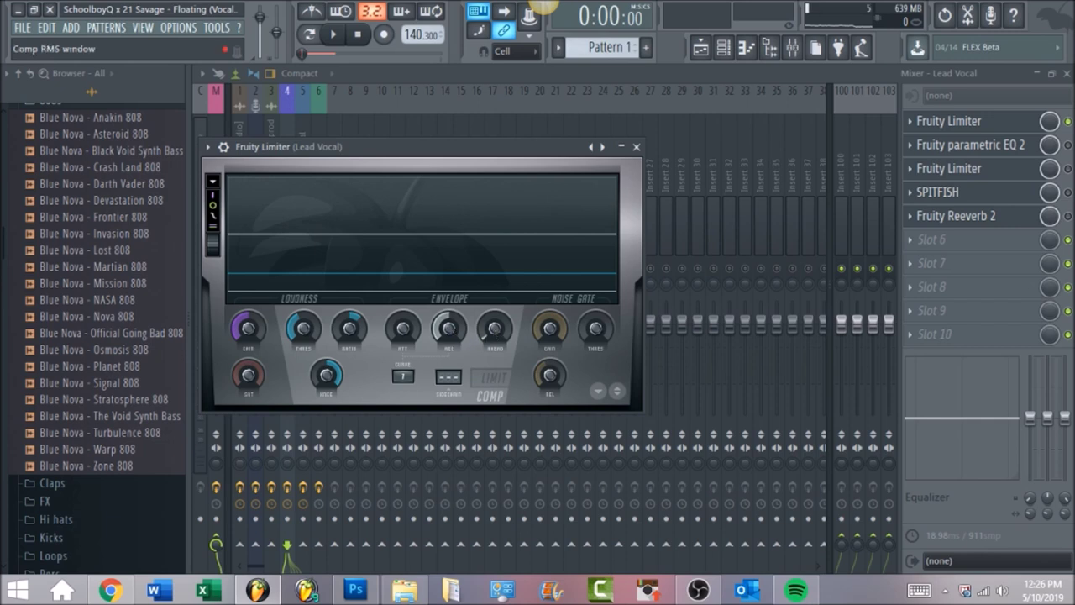
{"action": "left_click", "coordinate": [495, 329]}
{"action": "left_click", "coordinate": [328, 375]}
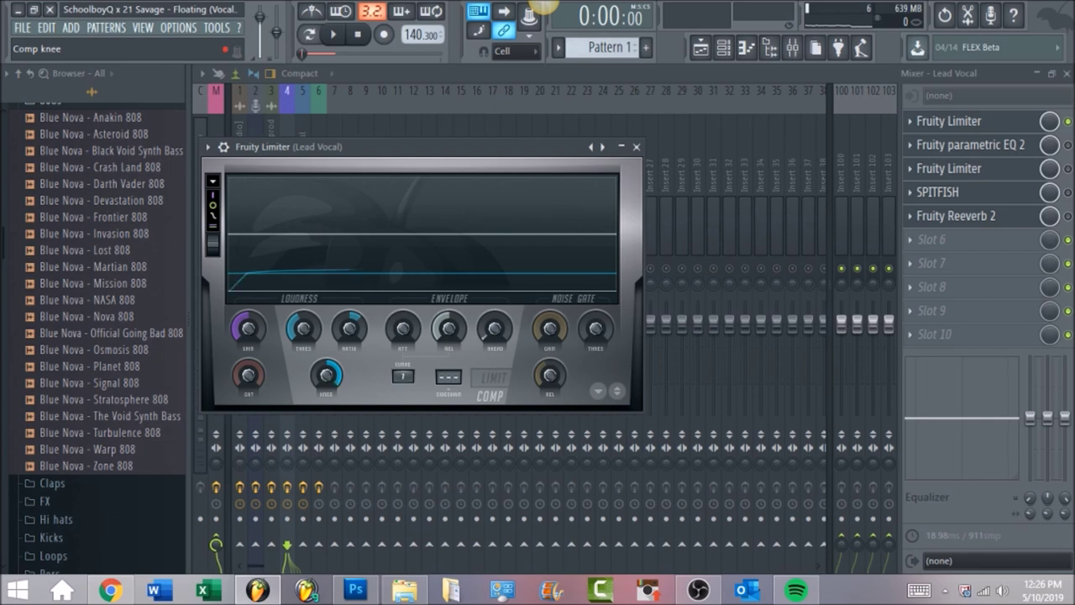
{"action": "left_click", "coordinate": [354, 318]}
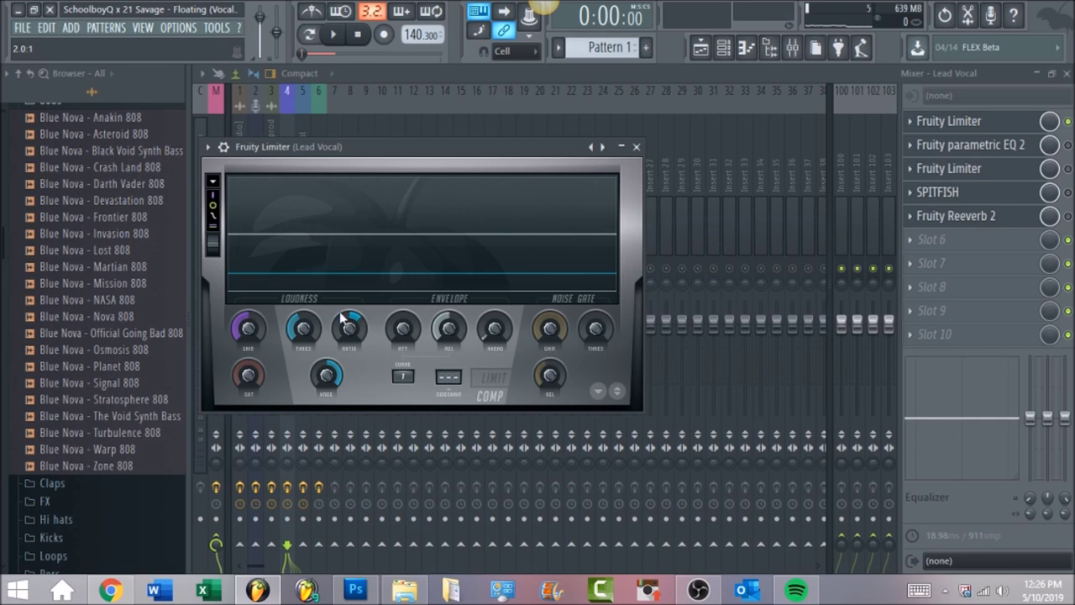
{"action": "left_click_drag", "start_coordinate": [304, 328], "coordinate": [304, 329]}
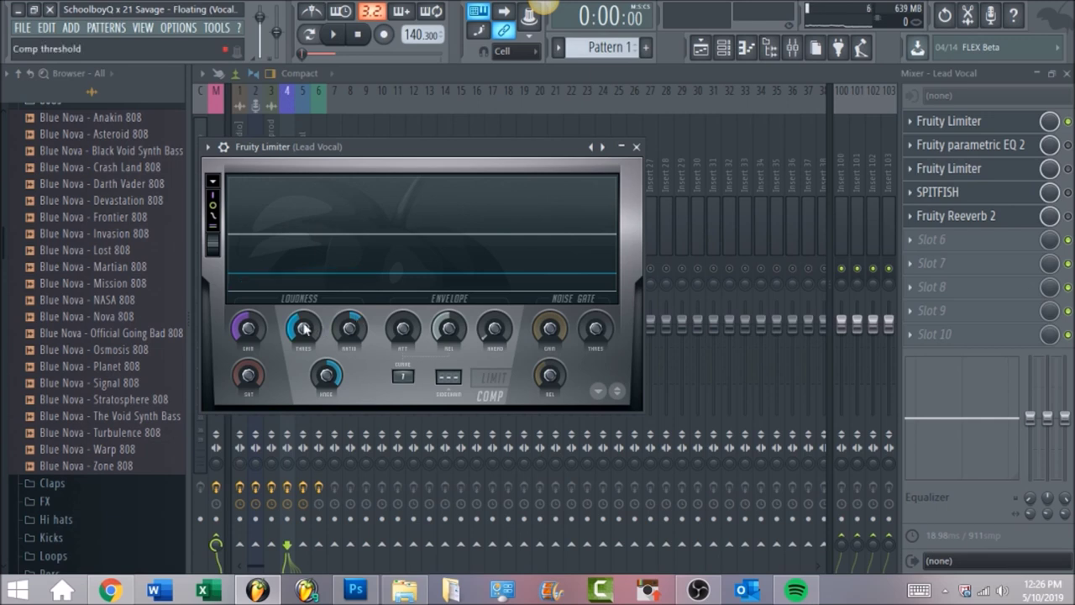
- Play back the soloed vocal with only the first Fruity Limiter active, stop playback and close the plugin
{"action": "left_click", "coordinate": [341, 37]}
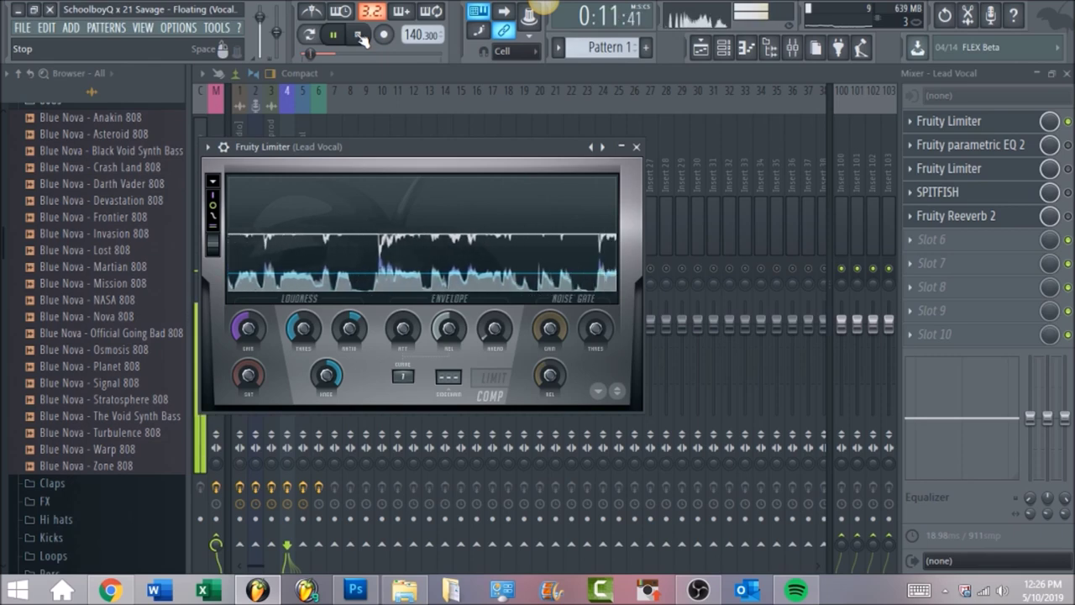
{"action": "left_click", "coordinate": [358, 36]}
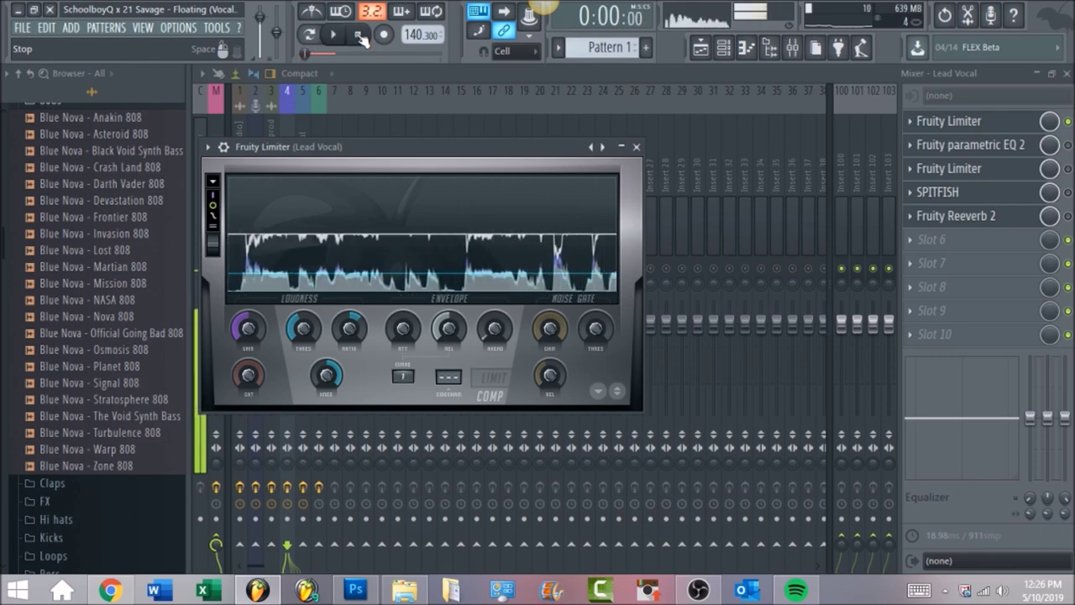
{"action": "left_click", "coordinate": [1018, 75]}
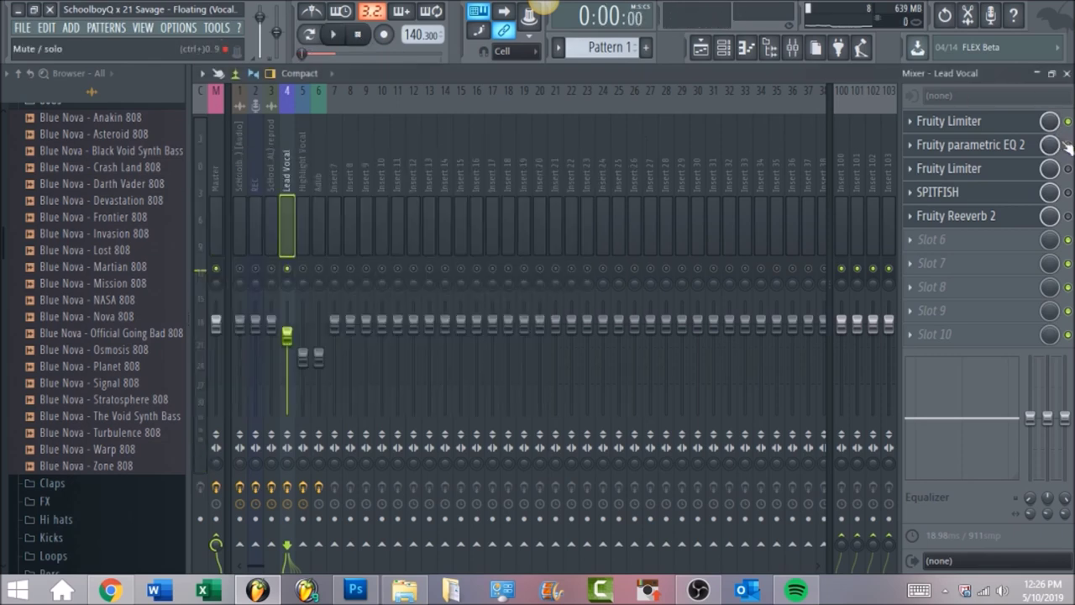
- Enable Fruity parametric EQ 2 on Lead Vocal, show its curve and audition the vocal through it
{"action": "left_click", "coordinate": [1007, 147]}
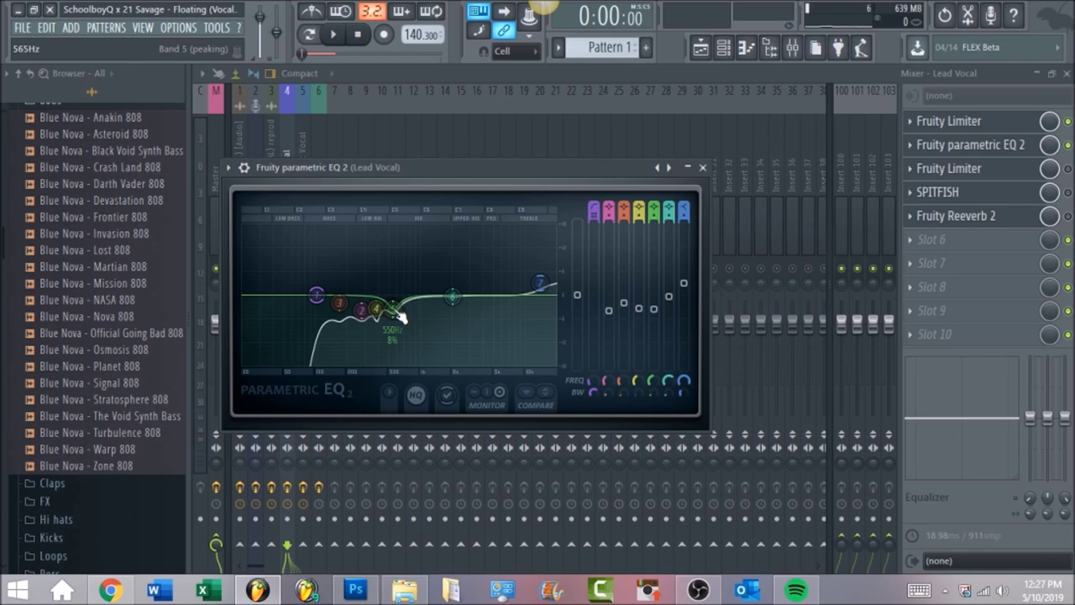
{"action": "left_click", "coordinate": [336, 37]}
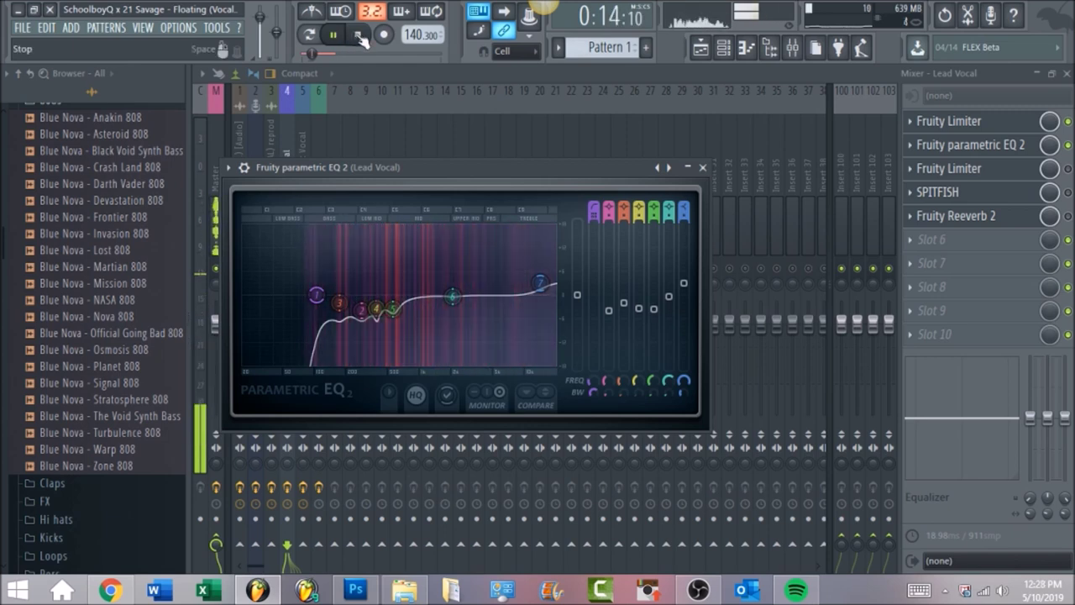
{"action": "left_click", "coordinate": [361, 37]}
- Enable the second Fruity Limiter on Lead Vocal, show its limiter settings and audition the vocal through it
{"action": "left_click", "coordinate": [1067, 170]}
{"action": "left_click", "coordinate": [999, 167]}
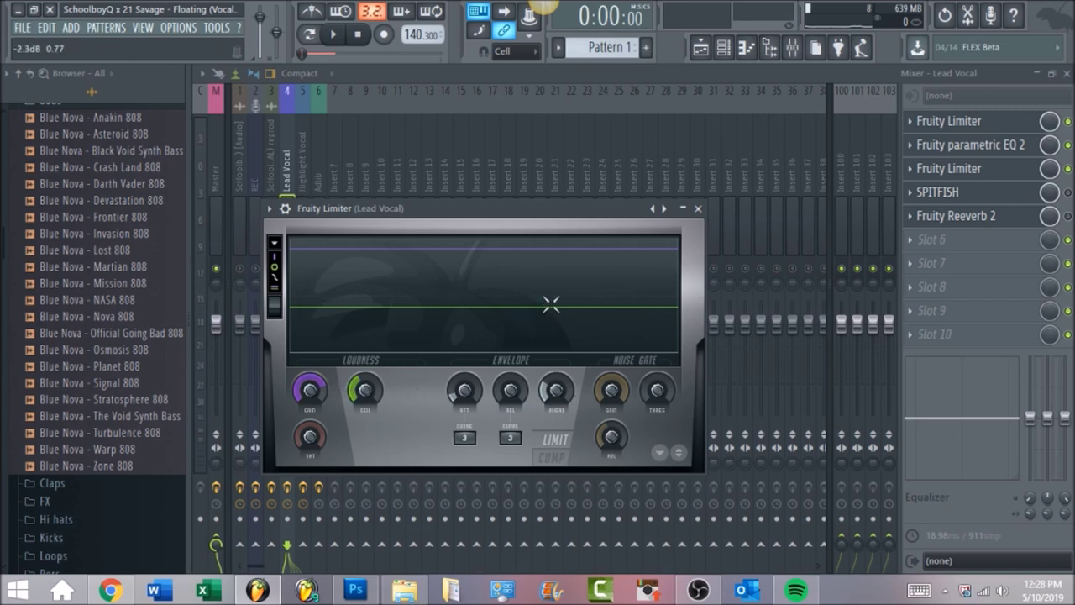
{"action": "left_click", "coordinate": [333, 33]}
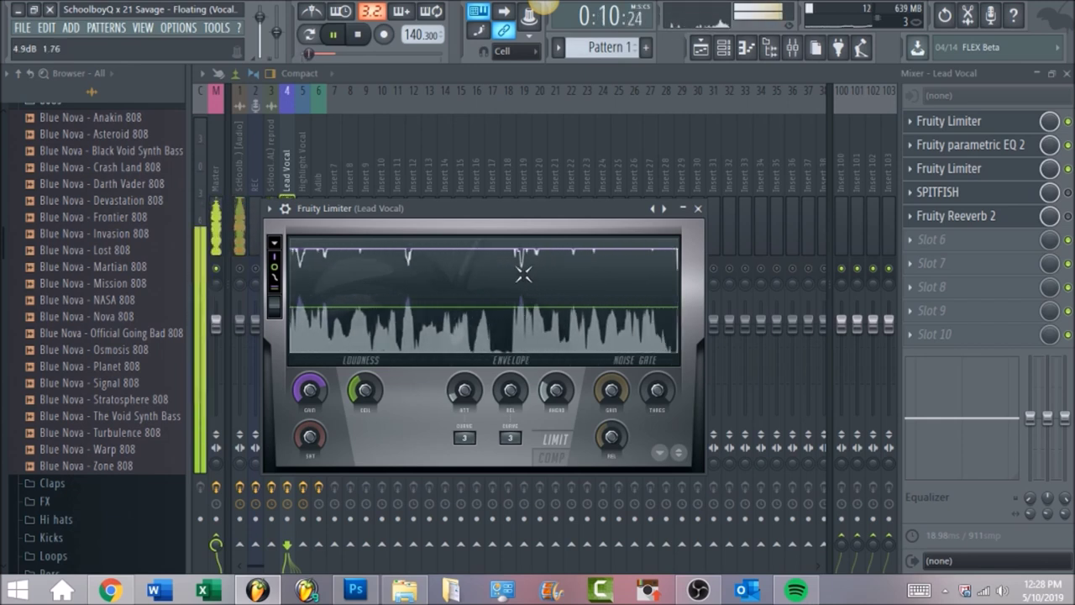
{"action": "left_click", "coordinate": [364, 38]}
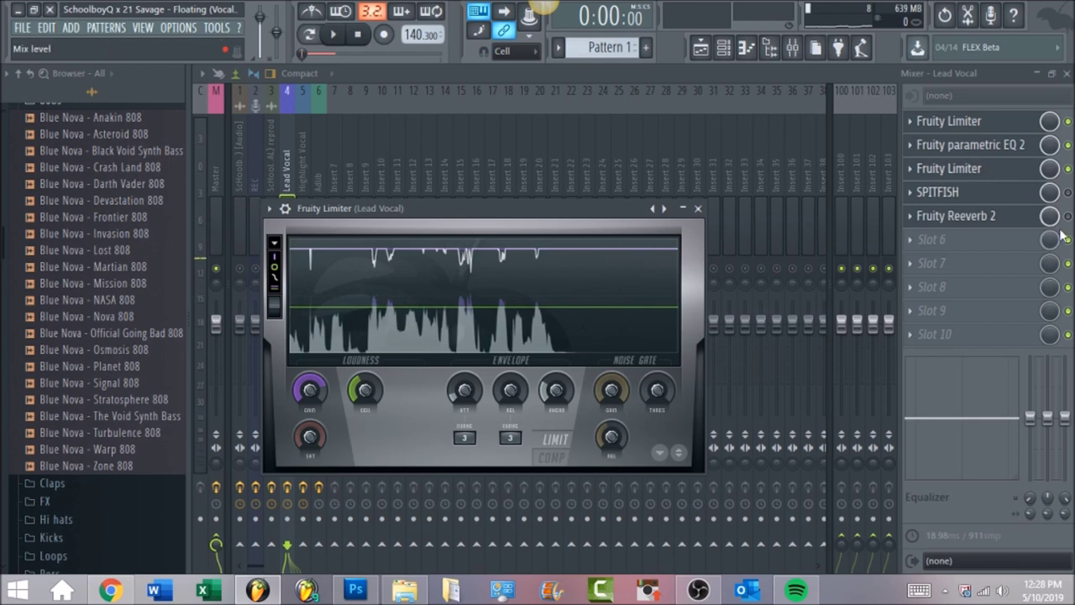
- Enable the SPITFISH de-esser on Lead Vocal, show its settings and audition the vocal through it
{"action": "left_click", "coordinate": [1068, 193]}
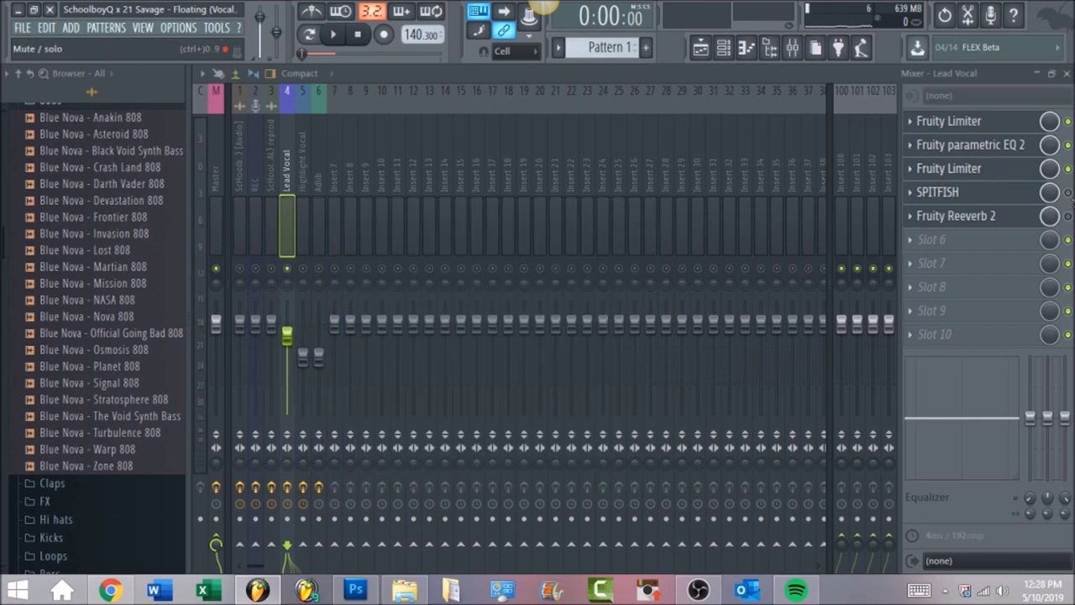
{"action": "left_click", "coordinate": [1026, 192]}
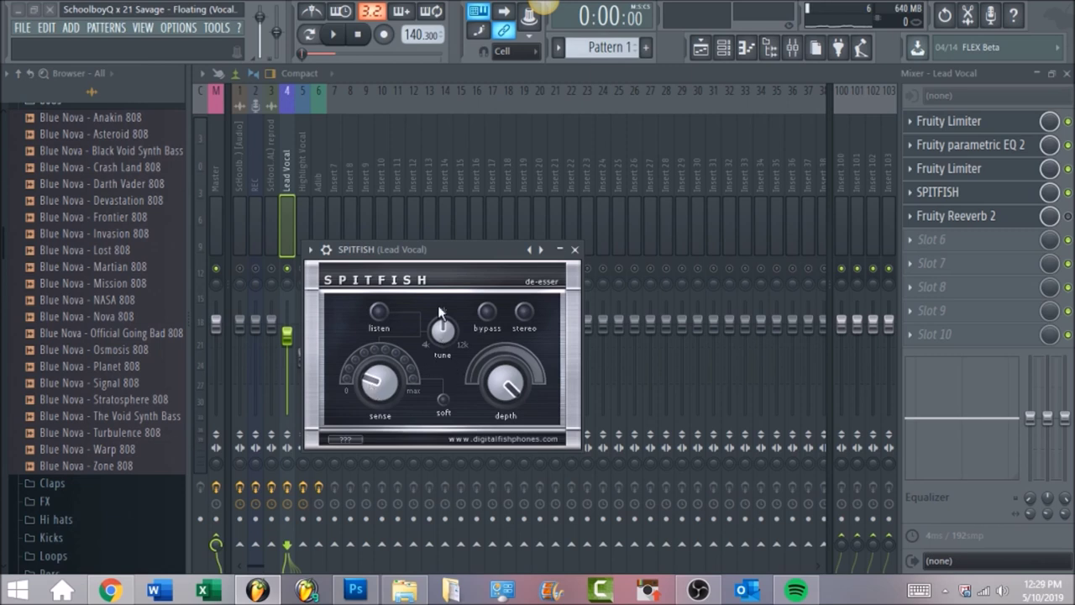
{"action": "left_click", "coordinate": [332, 34]}
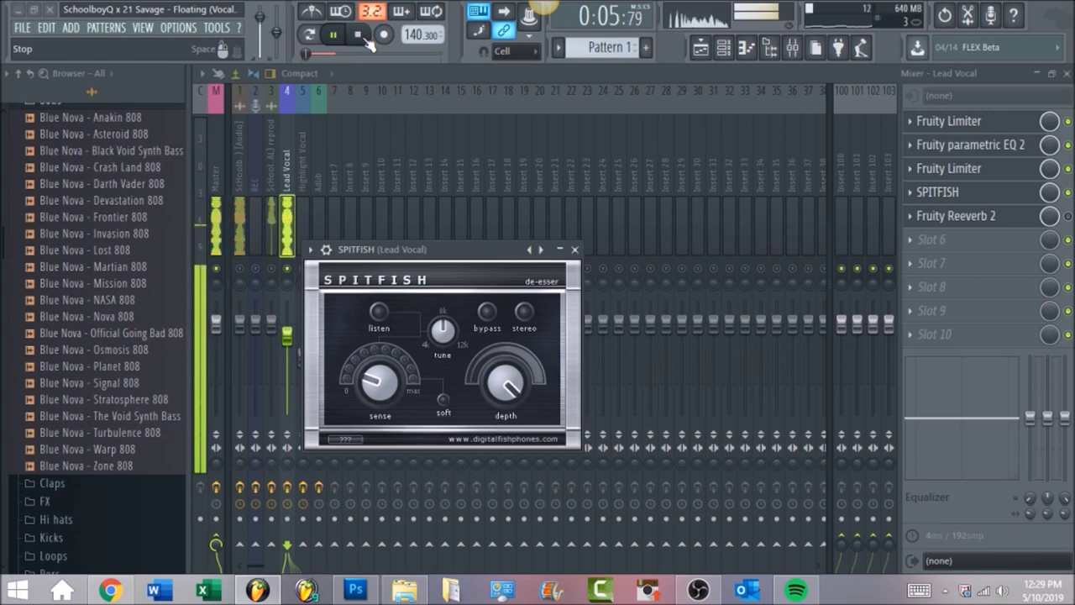
{"action": "left_click", "coordinate": [361, 36]}
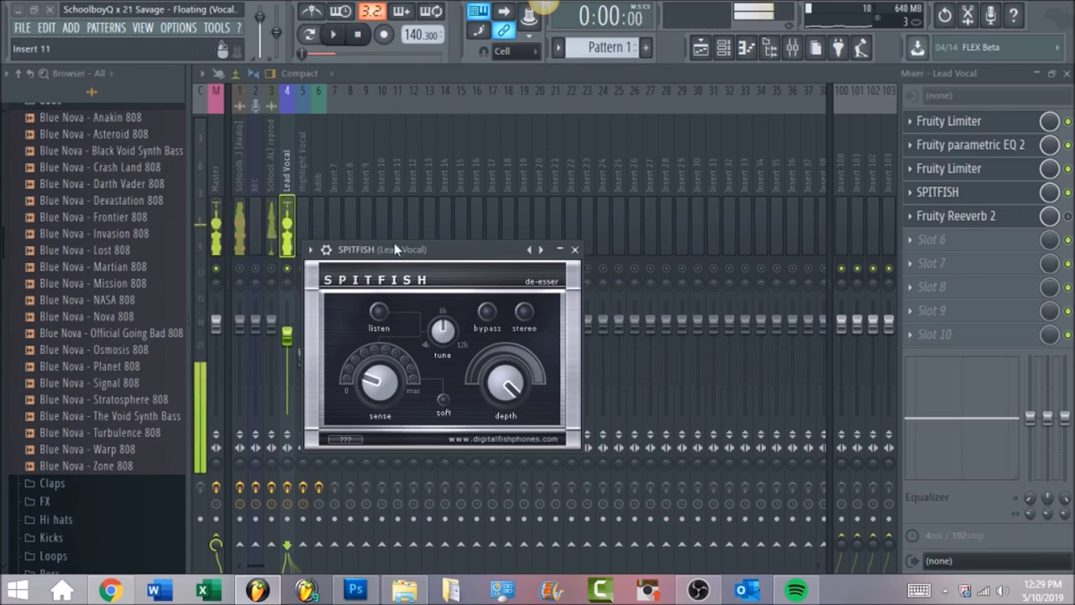
- Audition the sibilance SPITFISH isolates using its listen mode, switch listen mode off and stop playback
{"action": "left_click", "coordinate": [379, 311]}
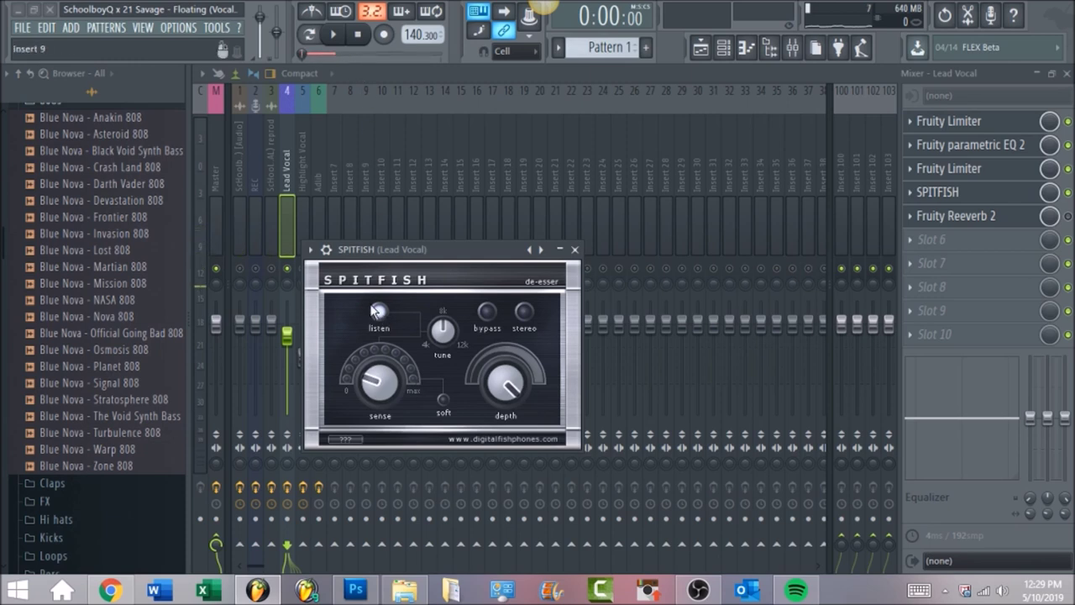
{"action": "left_click", "coordinate": [333, 33]}
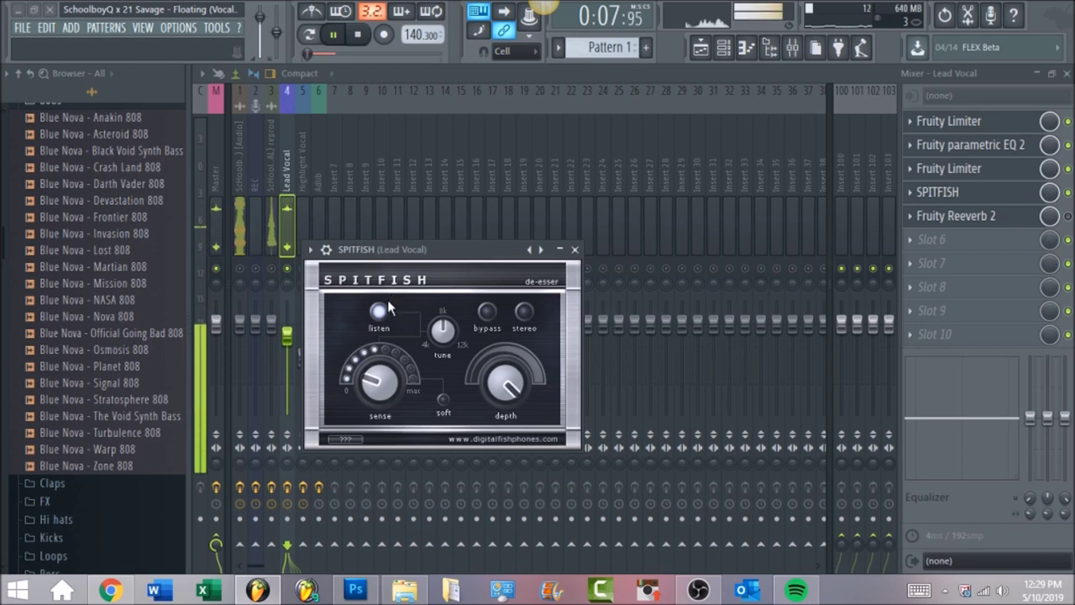
{"action": "left_click", "coordinate": [385, 312]}
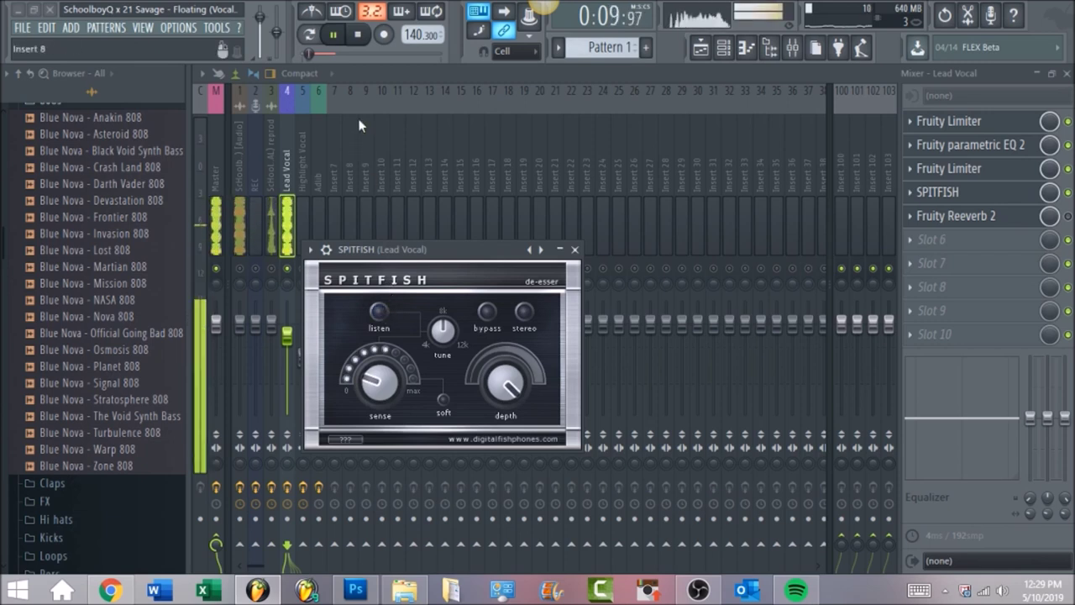
{"action": "key", "text": "space"}
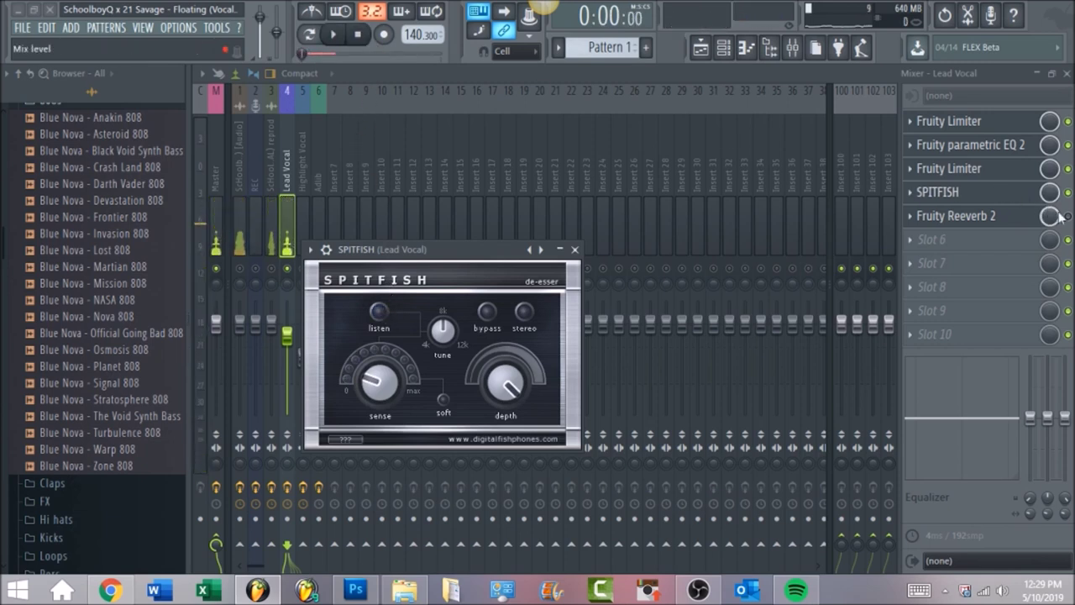
- Enable Fruity Reeverb 2 on Lead Vocal, check its decay setting and audition the vocal with reverb
{"action": "key", "text": "Escape"}
{"action": "left_click", "coordinate": [982, 217]}
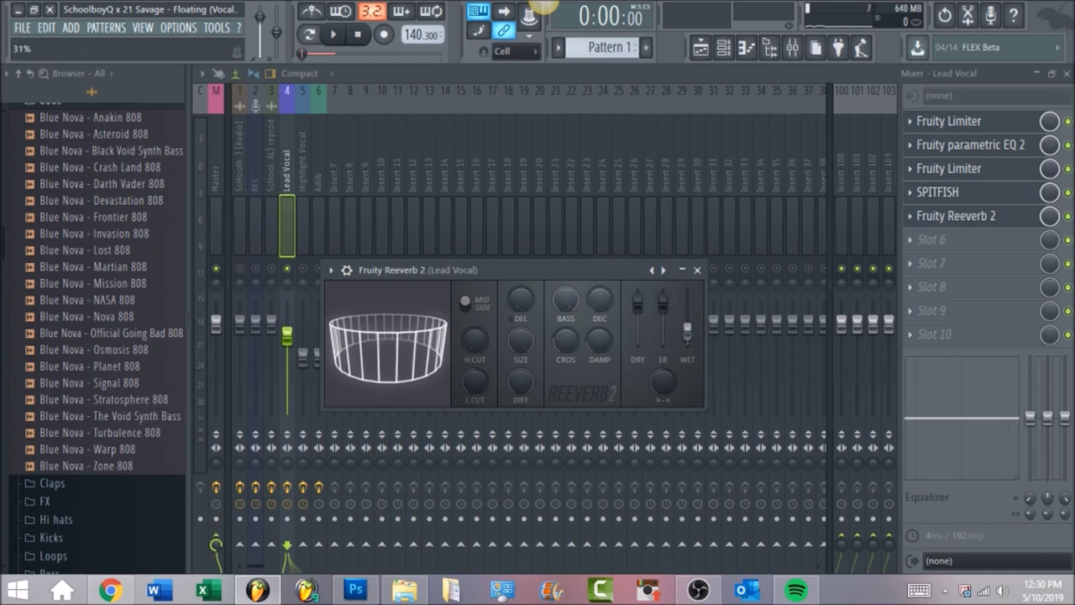
{"action": "left_click", "coordinate": [599, 301]}
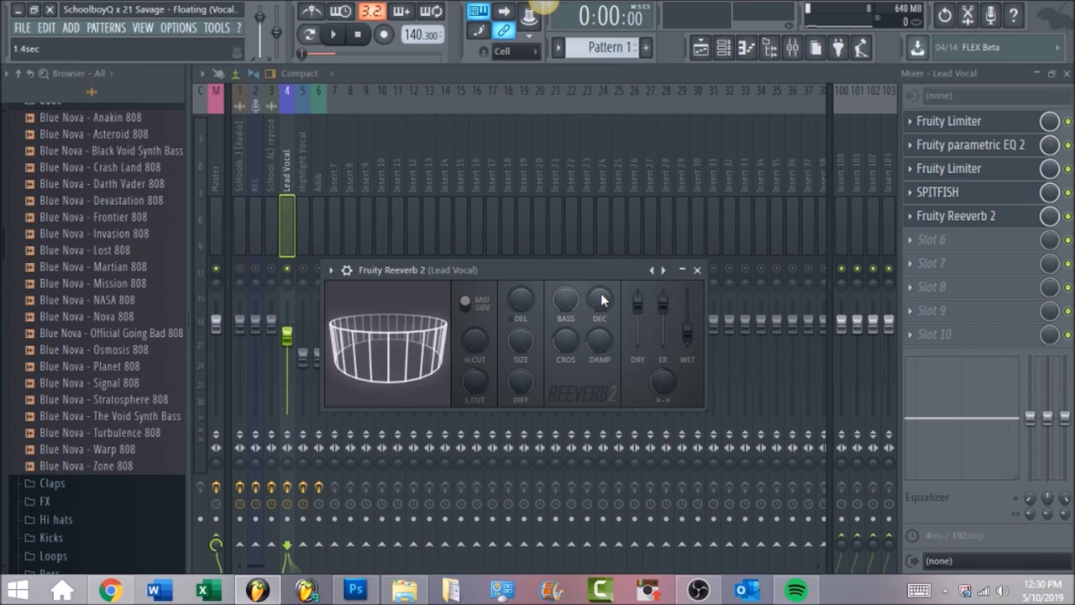
{"action": "left_click", "coordinate": [339, 36]}
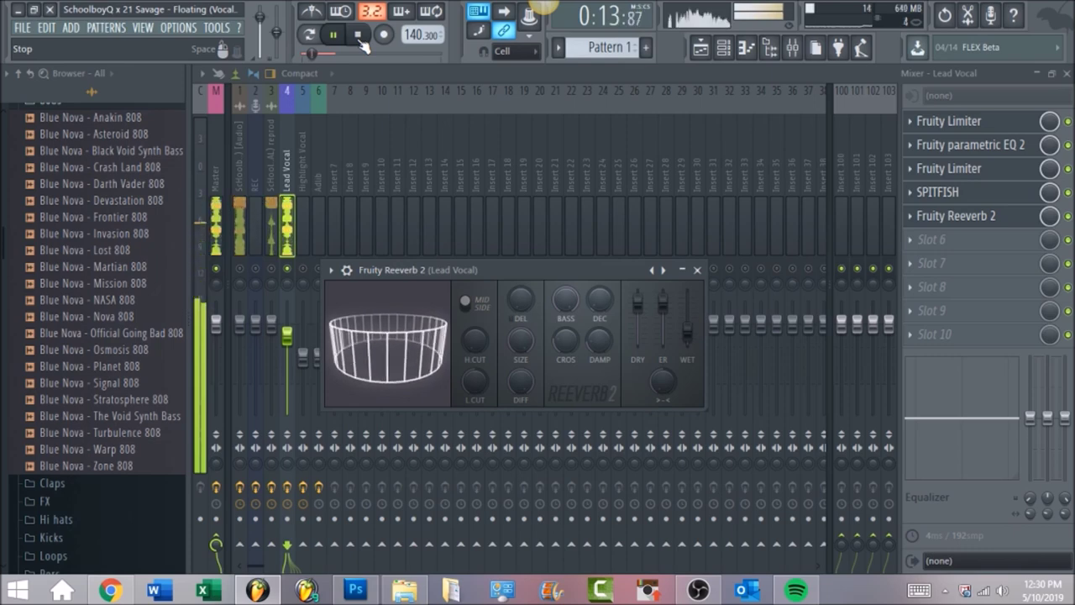
{"action": "left_click", "coordinate": [360, 37]}
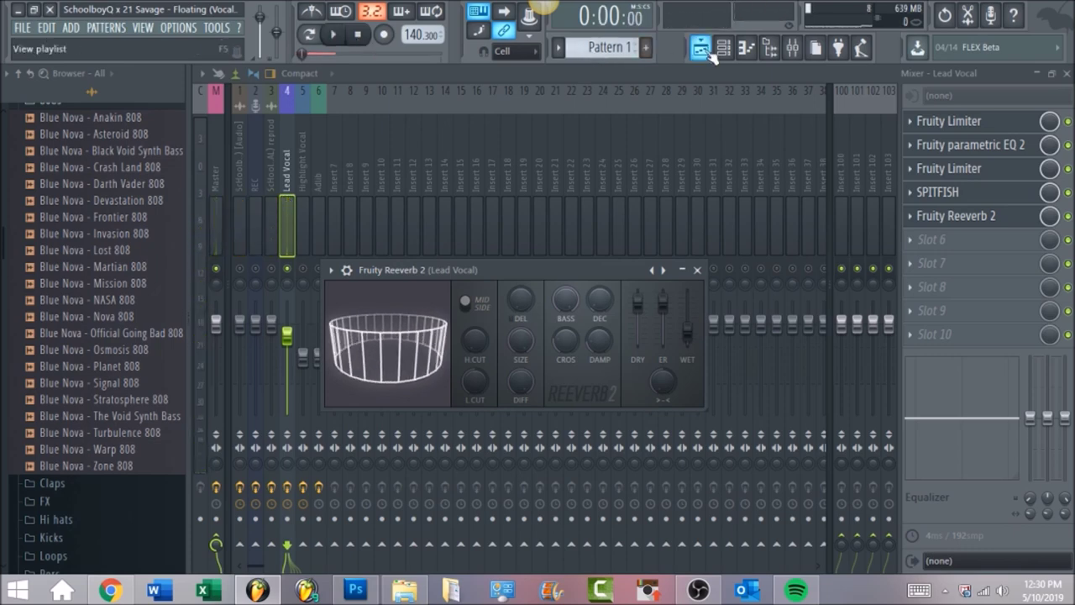
- Switch to the playlist and move the playback position to bar 9
{"action": "left_click", "coordinate": [700, 47]}
{"action": "left_click", "coordinate": [344, 74]}
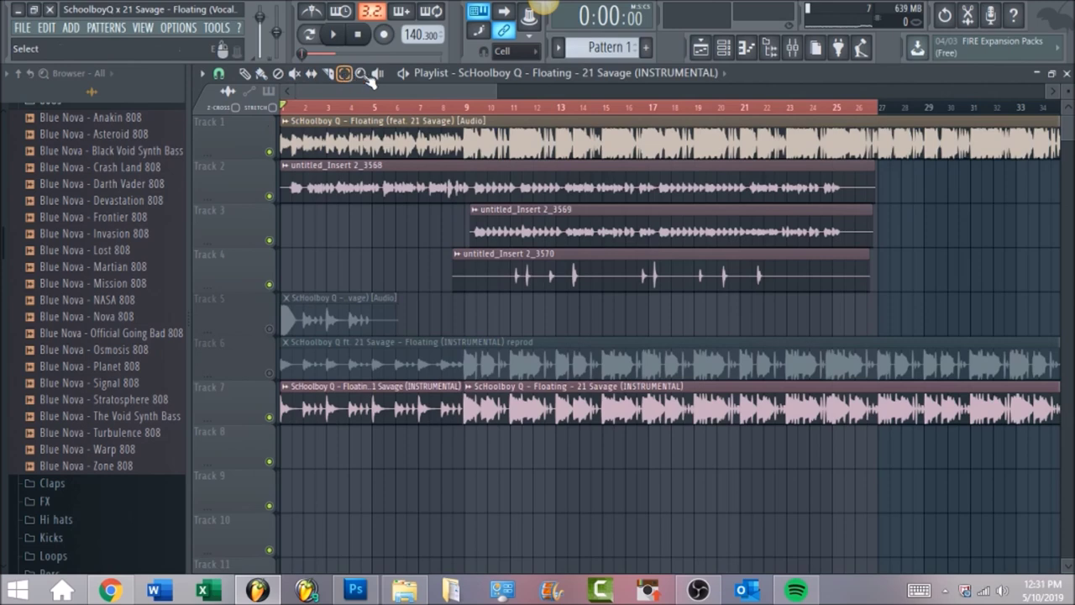
{"action": "left_click_drag", "start_coordinate": [466, 108], "coordinate": [833, 108]}
- Return to the mixer, compare the Highlight Vocal and Lead Vocal chains, and show where Lead Vocal's mixer track state can be saved or opened
{"action": "left_click", "coordinate": [792, 48]}
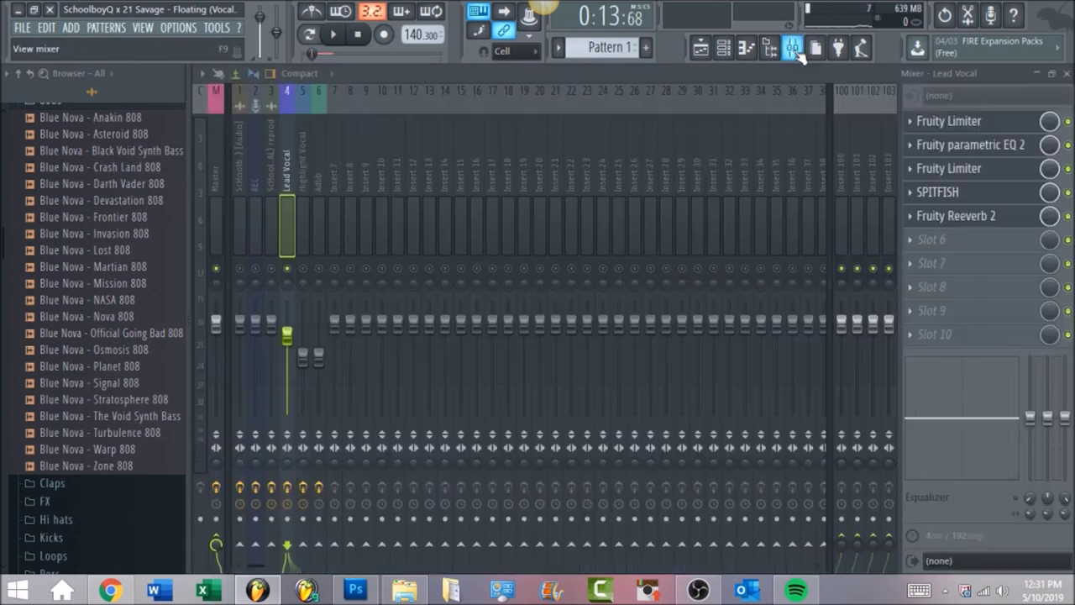
{"action": "left_click", "coordinate": [302, 171]}
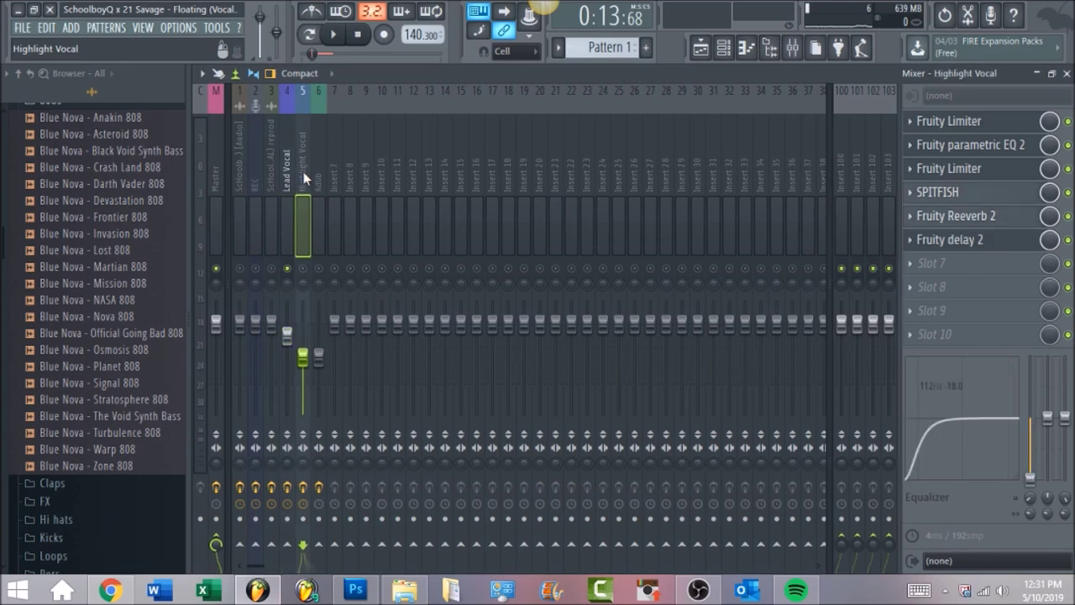
{"action": "left_click", "coordinate": [286, 165]}
{"action": "right_click", "coordinate": [286, 165]}
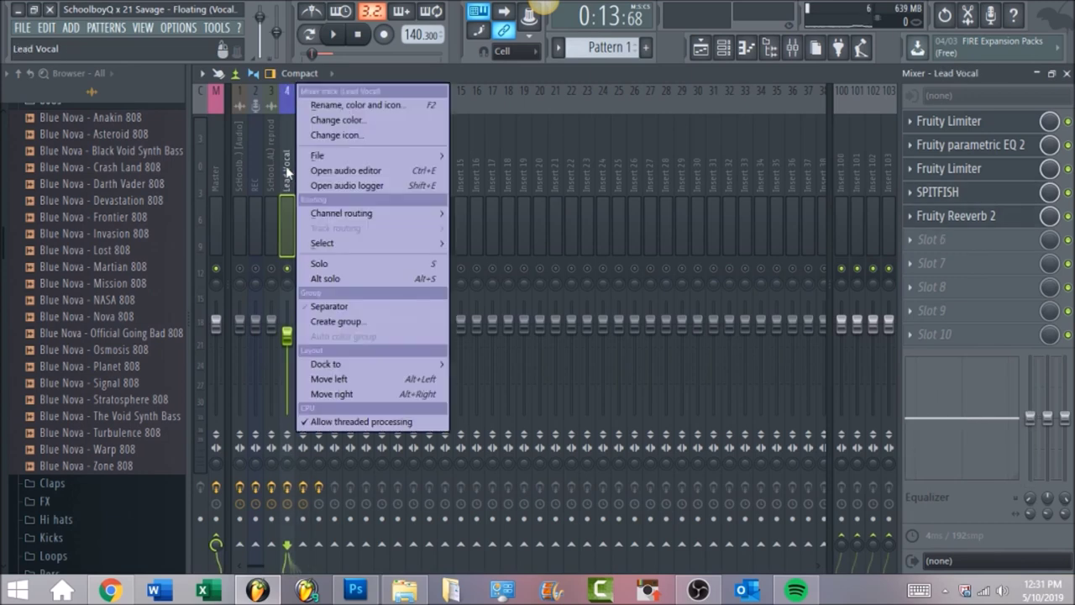
{"action": "mouse_move", "coordinate": [438, 151]}
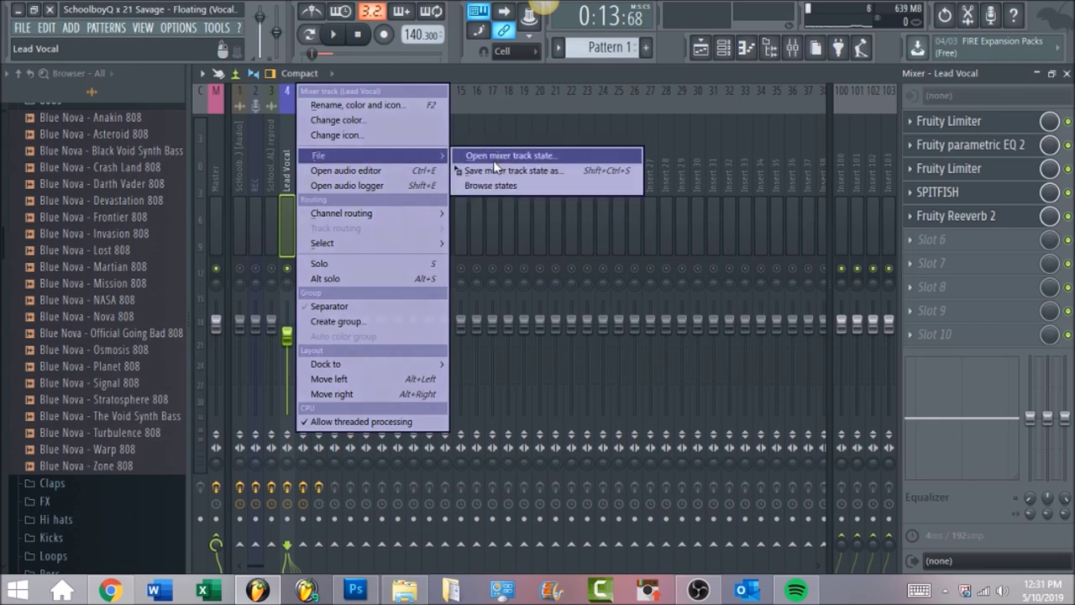
{"action": "left_click", "coordinate": [532, 126]}
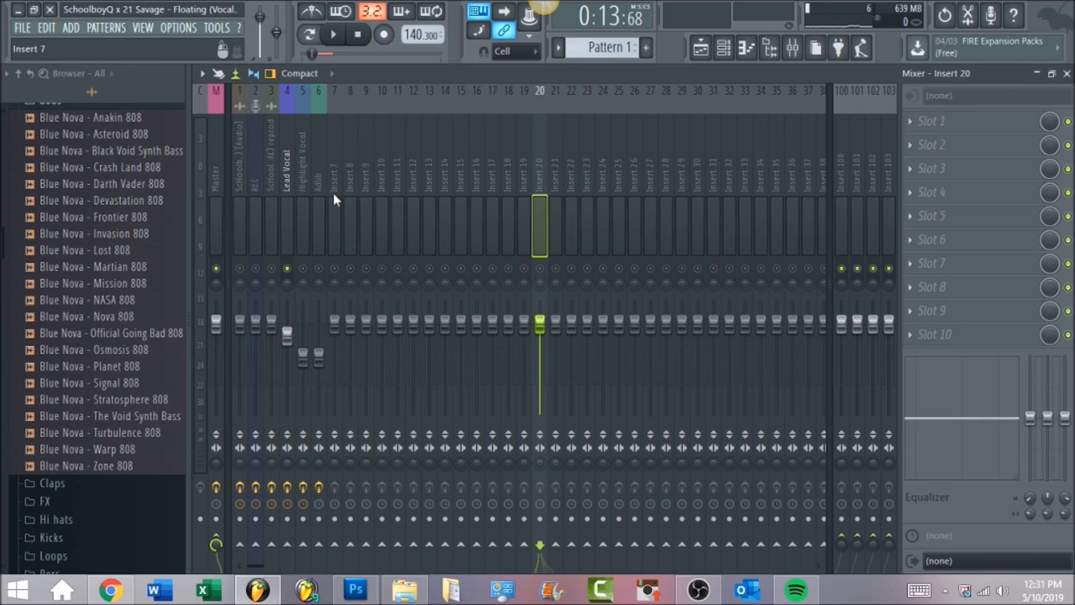
- Open Fruity Delay 2 on Highlight Vocal, look through its available presets and close it without loading one
{"action": "left_click", "coordinate": [297, 160]}
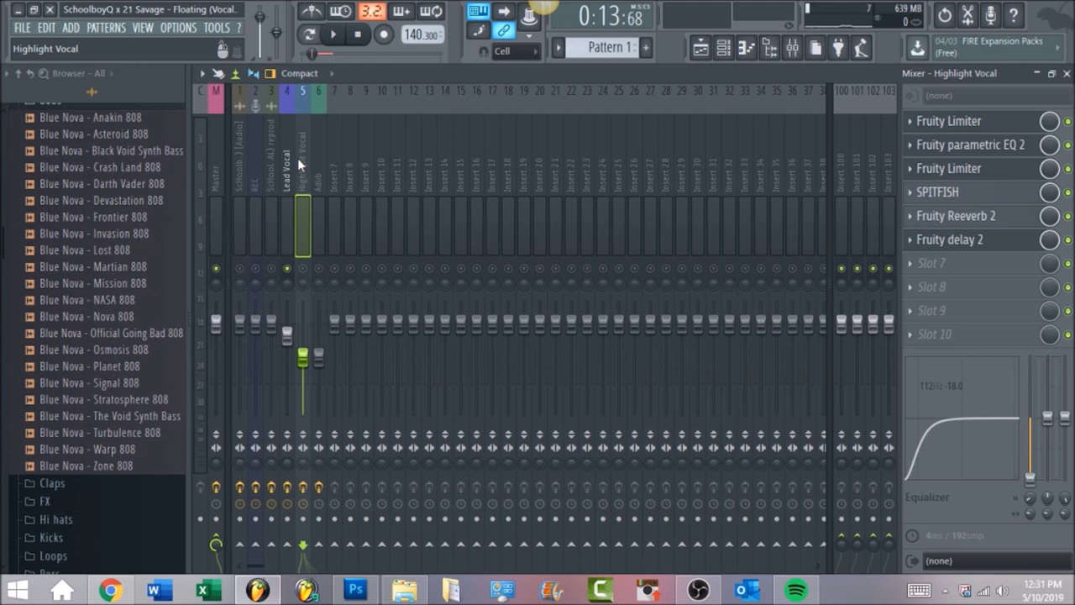
{"action": "left_click", "coordinate": [949, 244]}
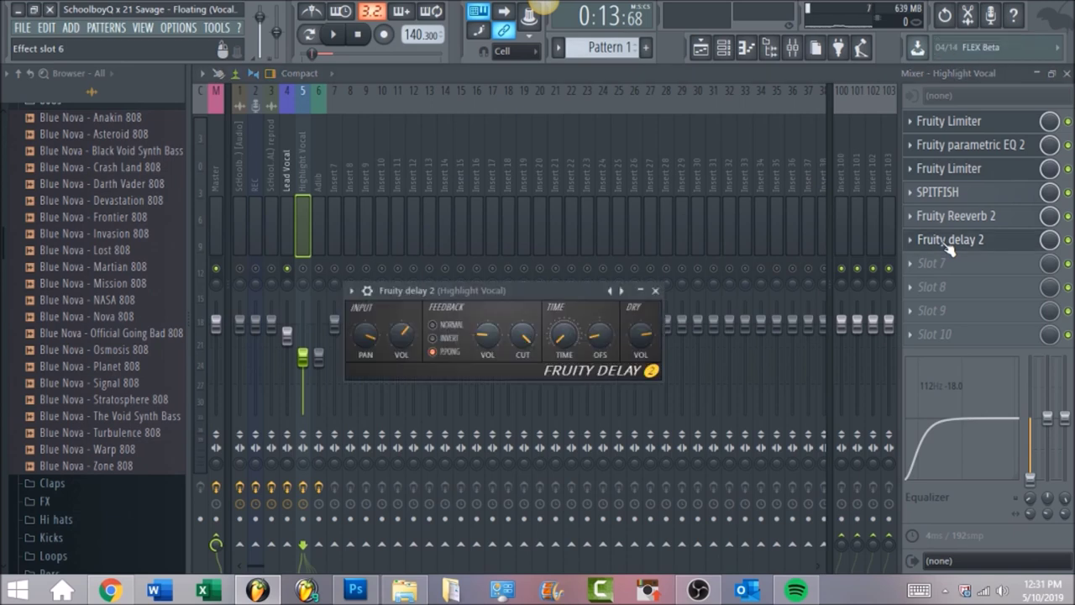
{"action": "left_click", "coordinate": [352, 290]}
{"action": "mouse_move", "coordinate": [367, 284]}
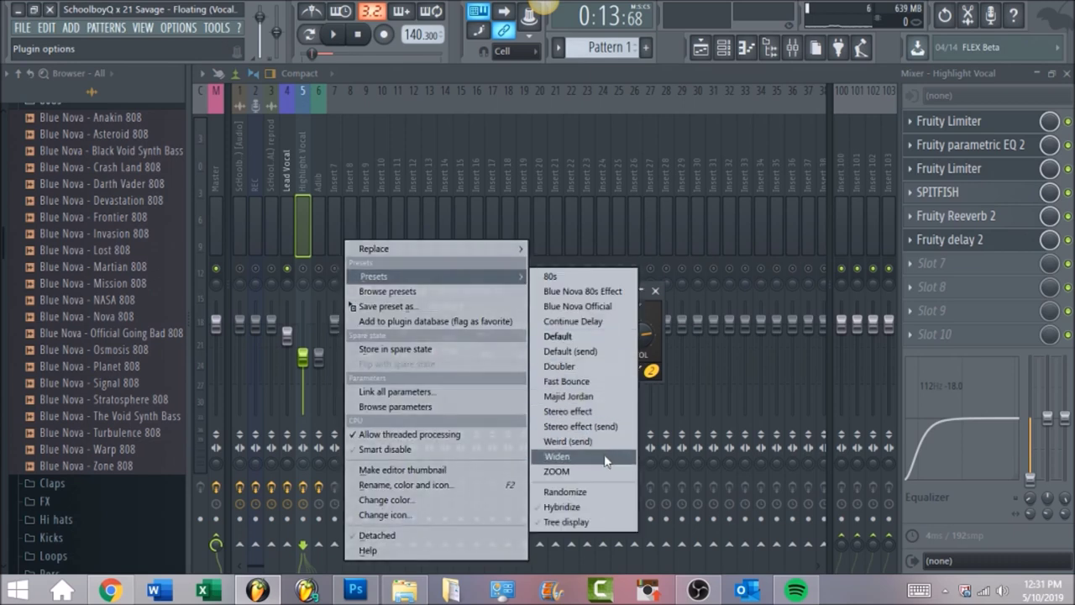
{"action": "left_click", "coordinate": [671, 74]}
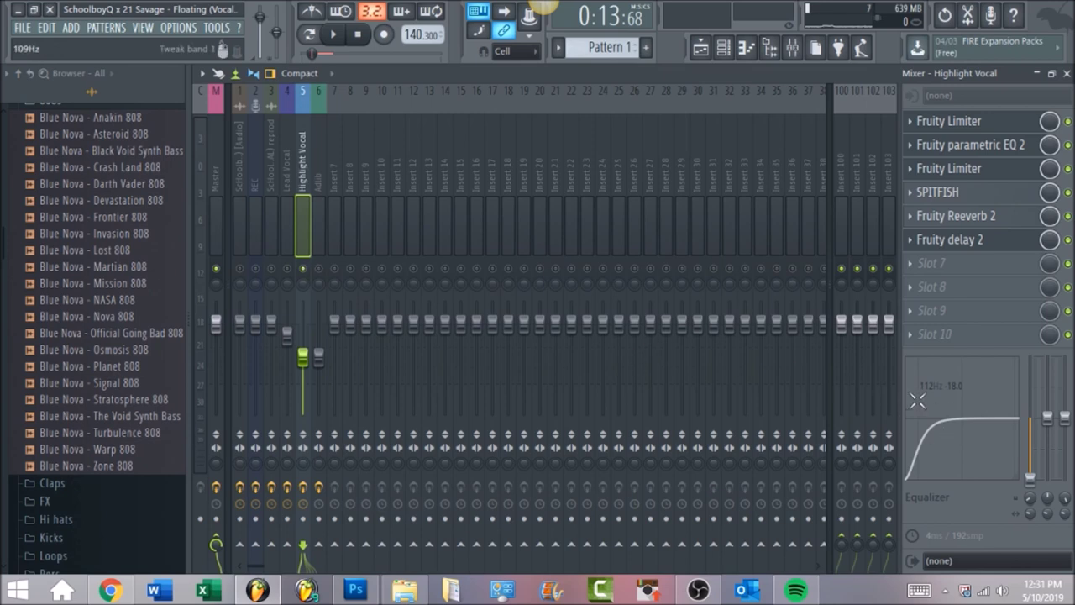
- Check the low-shelf band of Highlight Vocal's equalizer and audition the soloed track with its full effects chain
{"action": "mouse_move", "coordinate": [1031, 477]}
{"action": "left_mouse_down"}
{"action": "mouse_move", "coordinate": [1030, 417]}
{"action": "mouse_move", "coordinate": [1031, 477]}
{"action": "left_mouse_up"}
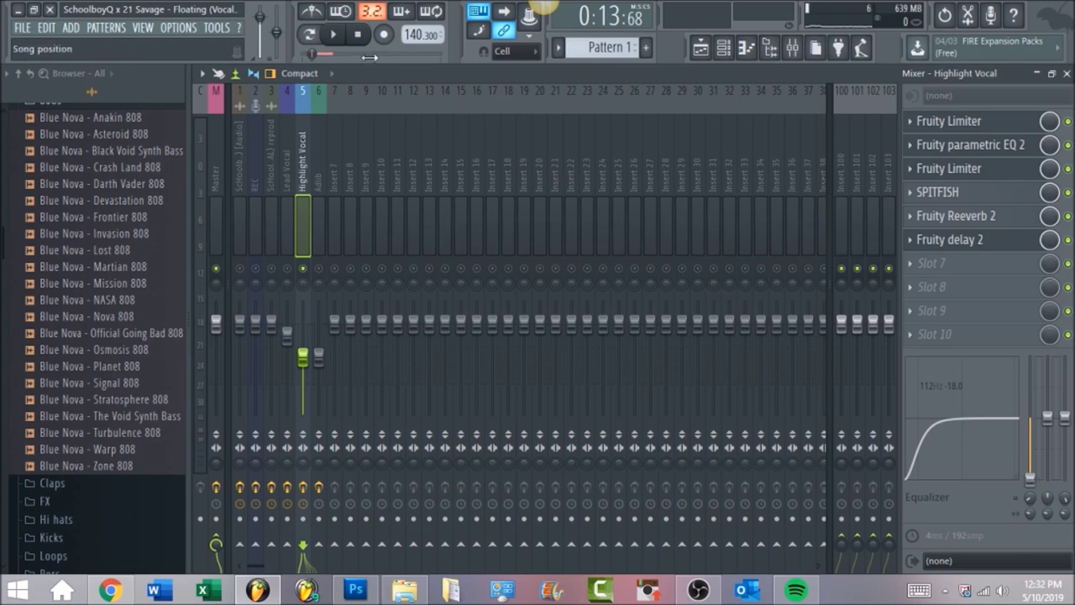
{"action": "left_click", "coordinate": [334, 37]}
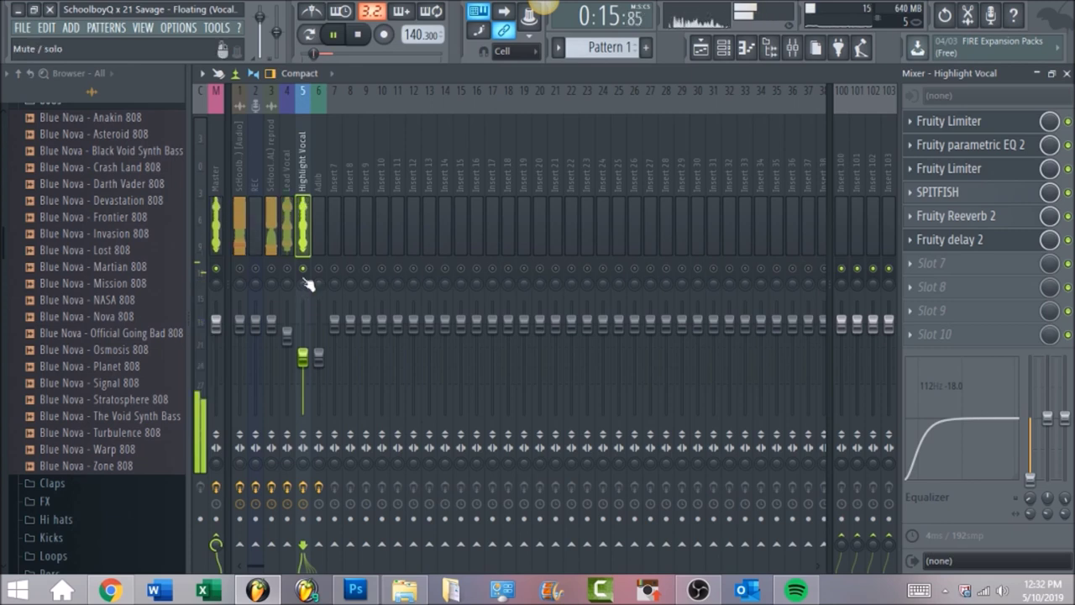
{"action": "left_click", "coordinate": [361, 35]}
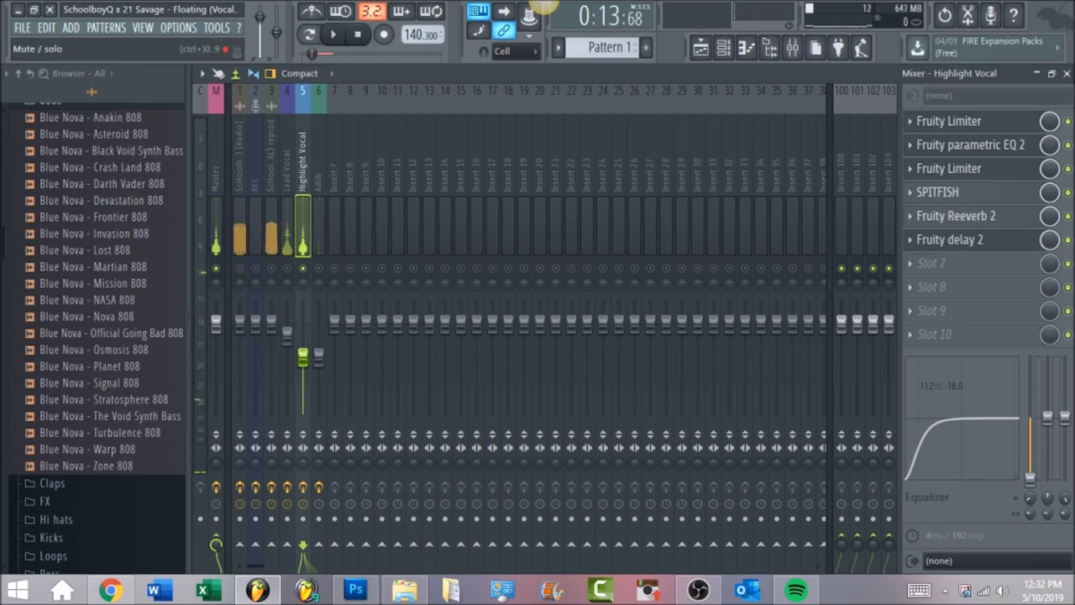
- Bypass Fruity Delay 2 on Highlight Vocal, audition the vocal without it, re-enable the delay during playback and stop
{"action": "left_click", "coordinate": [1067, 240]}
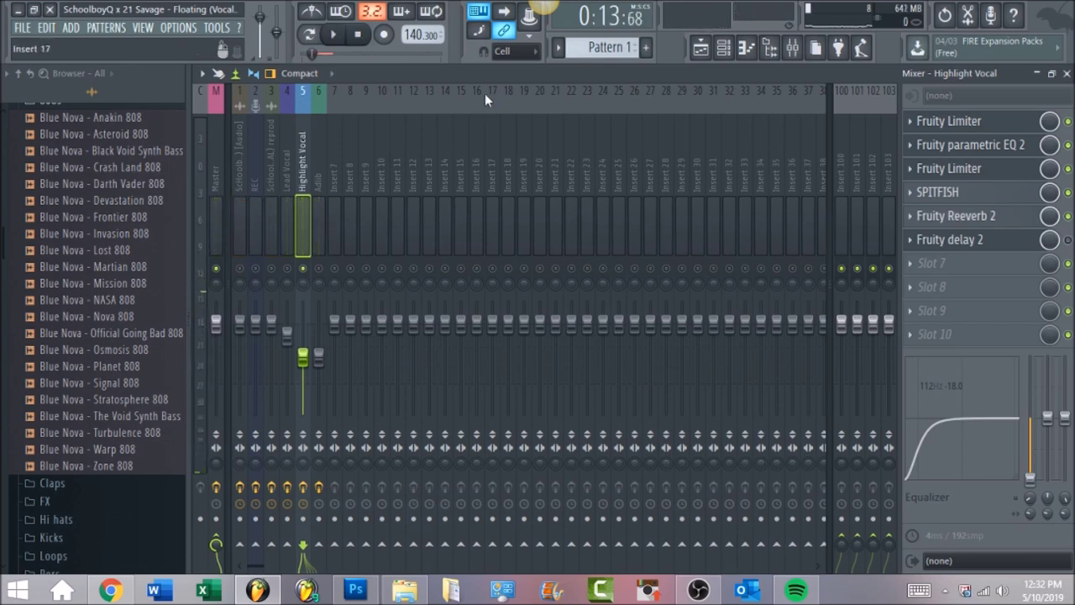
{"action": "left_click", "coordinate": [335, 37]}
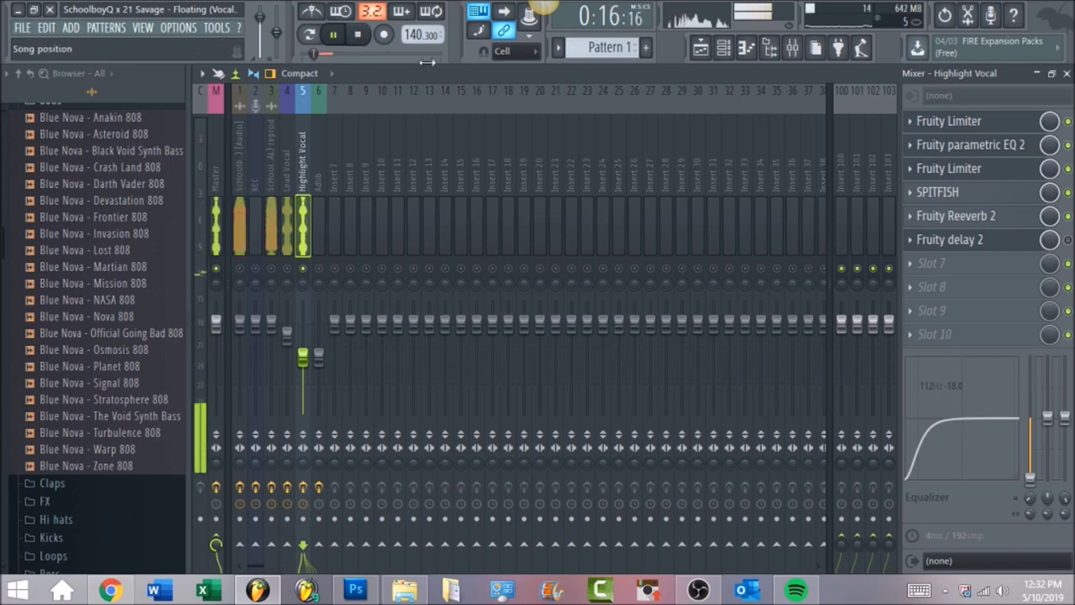
{"action": "left_click", "coordinate": [1067, 240]}
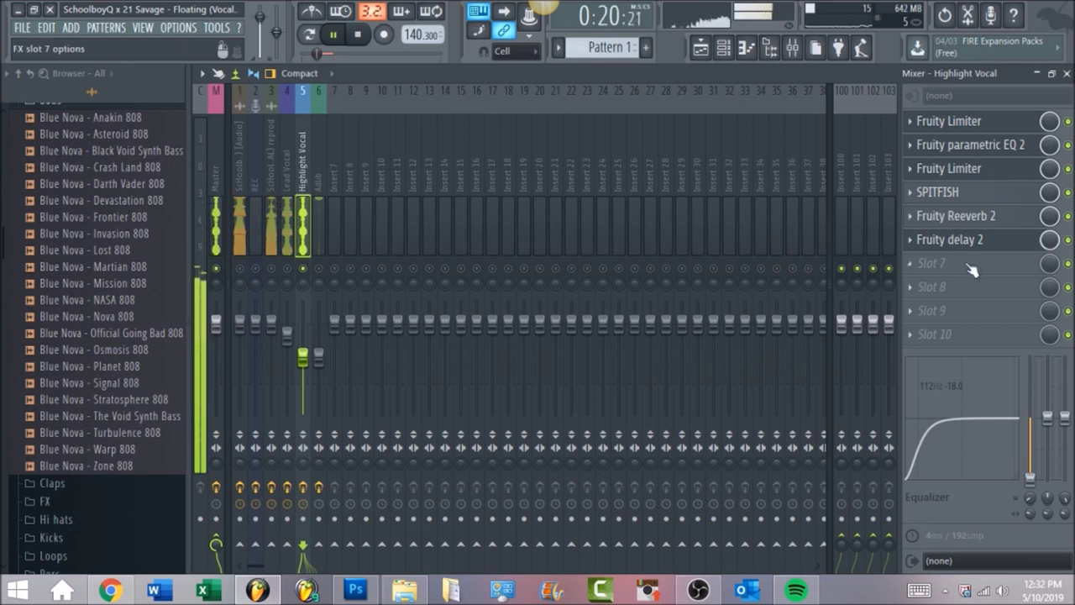
{"action": "left_click", "coordinate": [357, 34]}
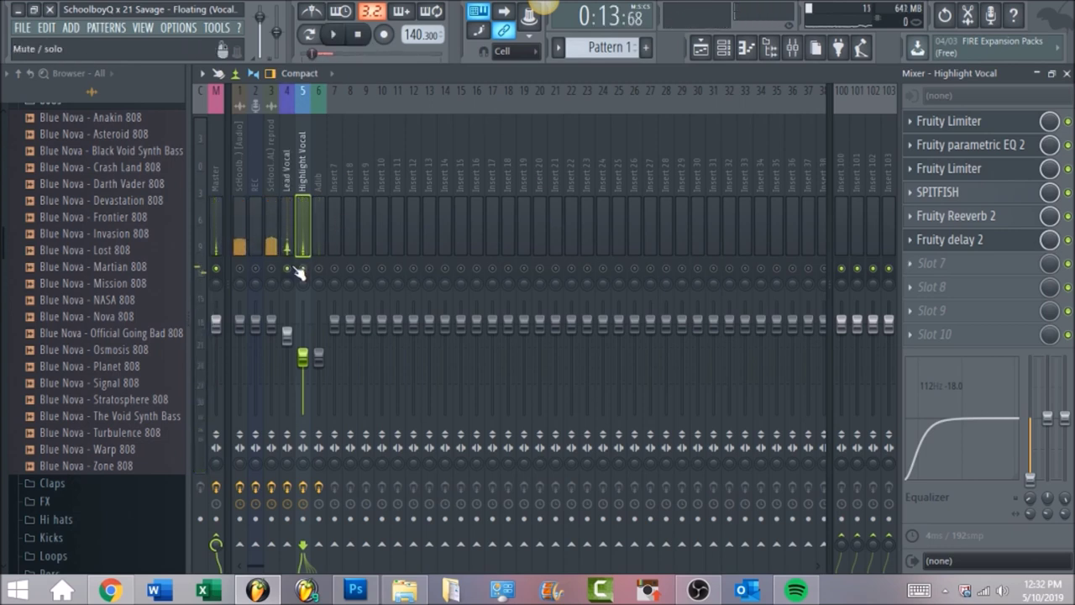
- Audition Lead Vocal and Highlight Vocal together, comparing their effects chains during playback, and stop playback
{"action": "left_click", "coordinate": [285, 174]}
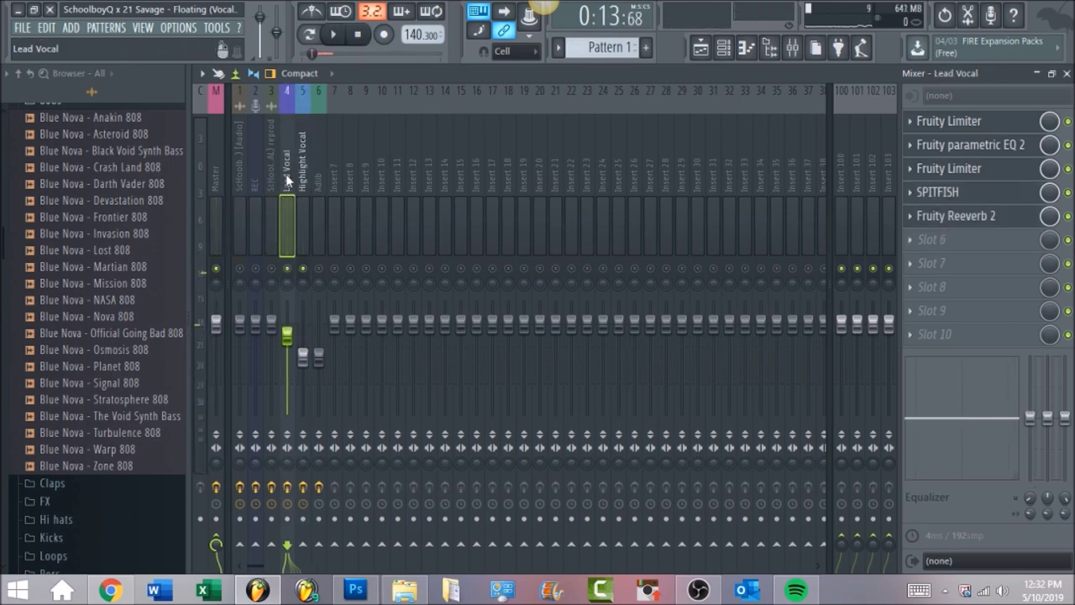
{"action": "left_click", "coordinate": [333, 34]}
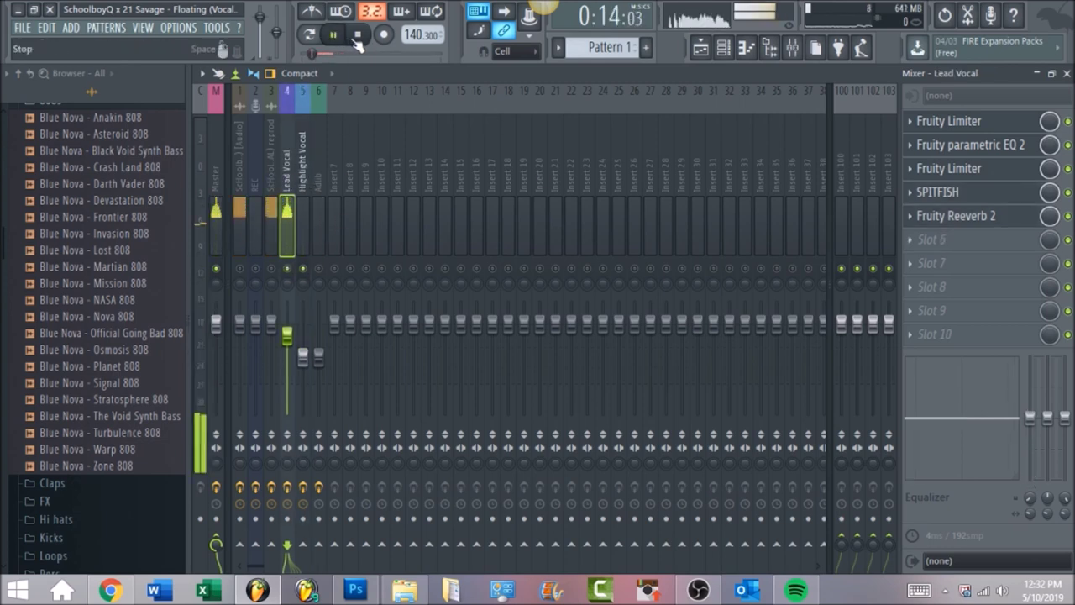
{"action": "left_click", "coordinate": [307, 174]}
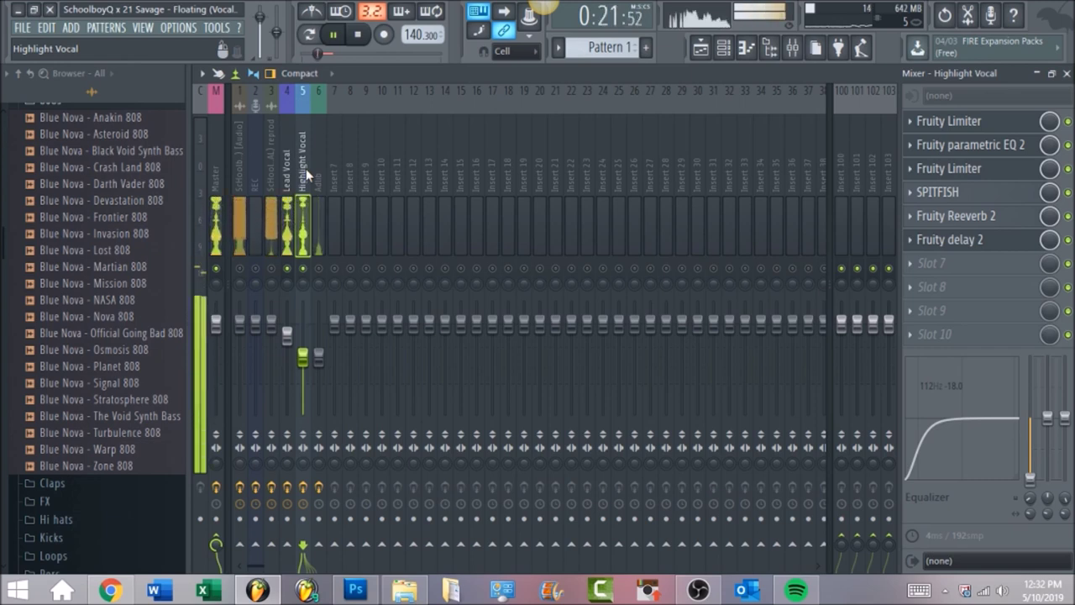
{"action": "left_click", "coordinate": [361, 39]}
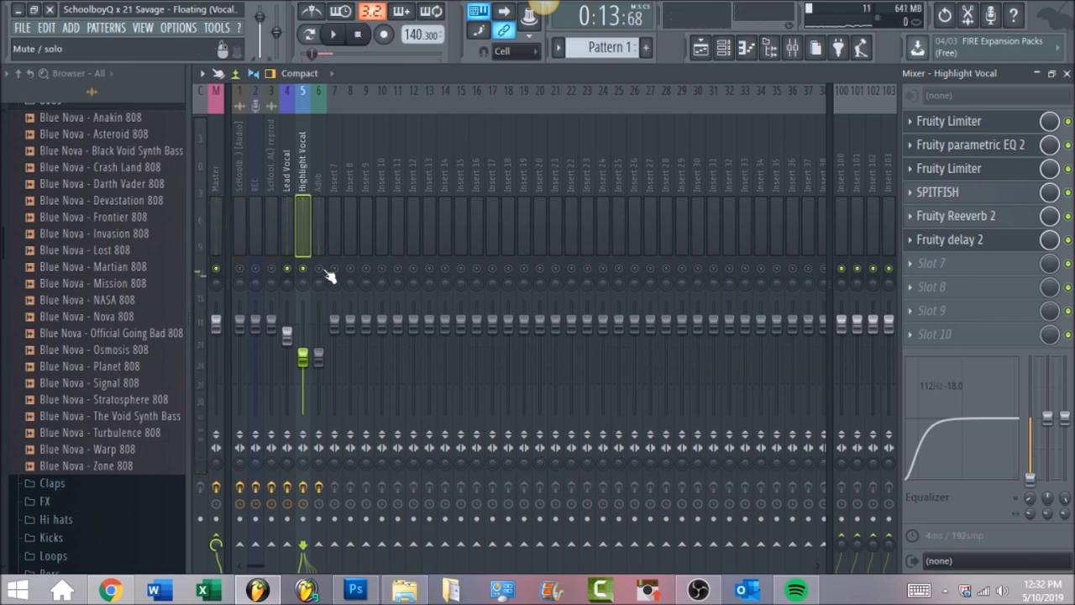
- Unmute the Adlib mixer track, check its effects and equalizer, and show the Master effects chain
{"action": "left_click", "coordinate": [326, 273]}
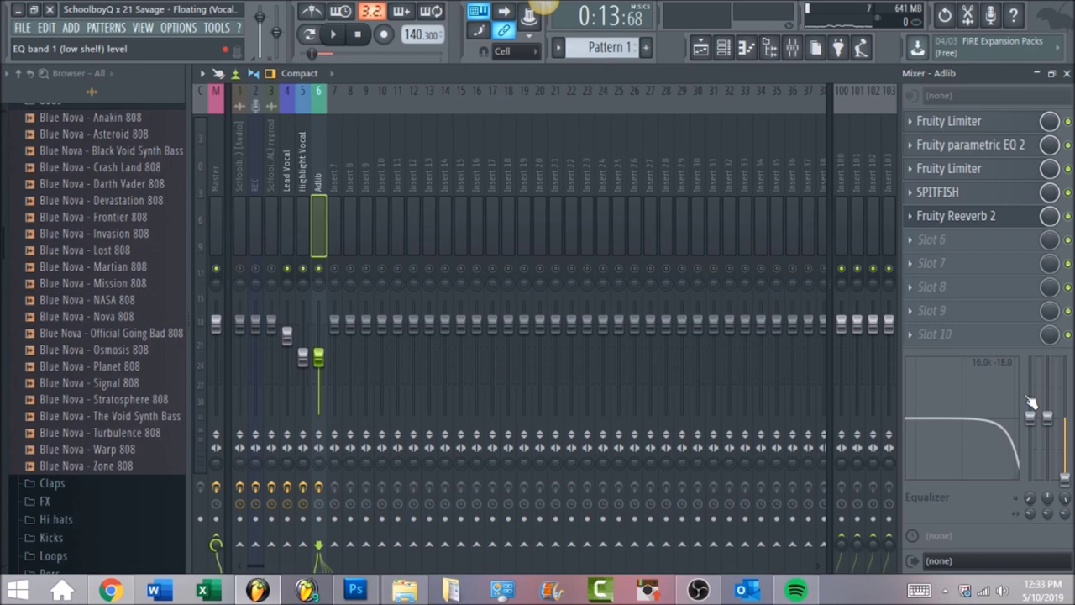
{"action": "left_click", "coordinate": [217, 163]}
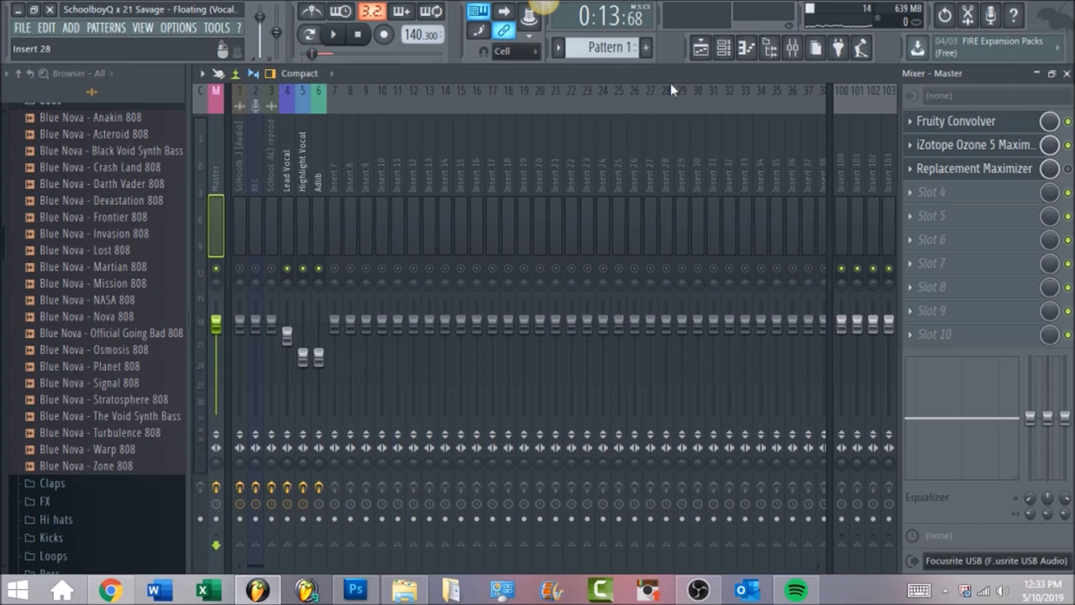
- Select bars 9 to 25 in the playlist and open and close the Track 1 audio clip's settings
{"action": "left_click", "coordinate": [699, 47]}
{"action": "left_click", "coordinate": [261, 73]}
{"action": "double_click", "coordinate": [761, 144]}
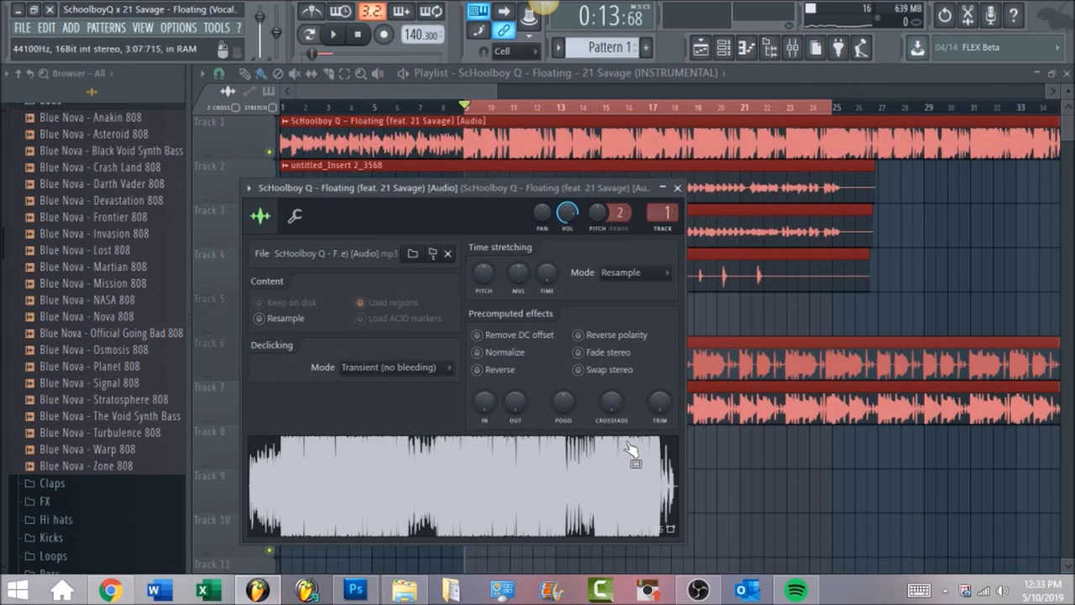
{"action": "left_click", "coordinate": [420, 103]}
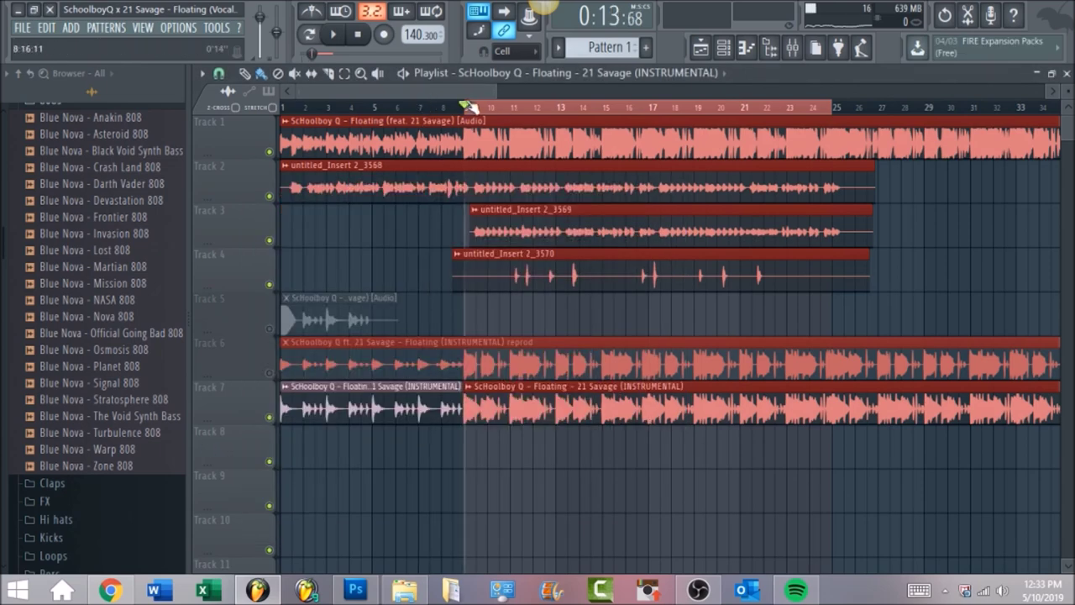
- On the Master track, enable Replacement Maximizer, show its settings, and disable the iZotope Ozone 5 Maximizer
{"action": "left_click", "coordinate": [791, 48]}
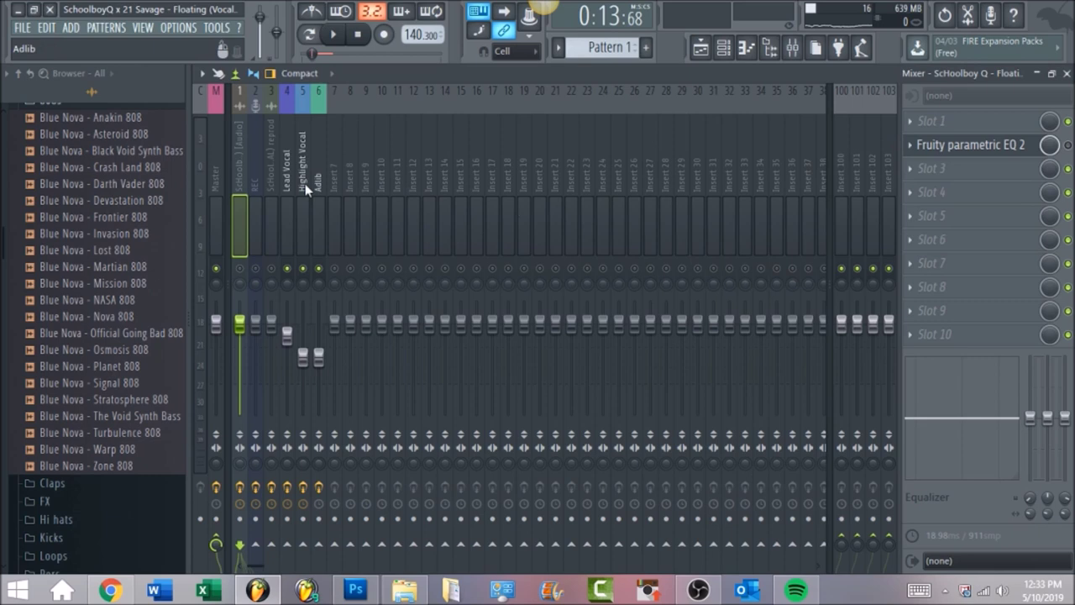
{"action": "left_click", "coordinate": [212, 181]}
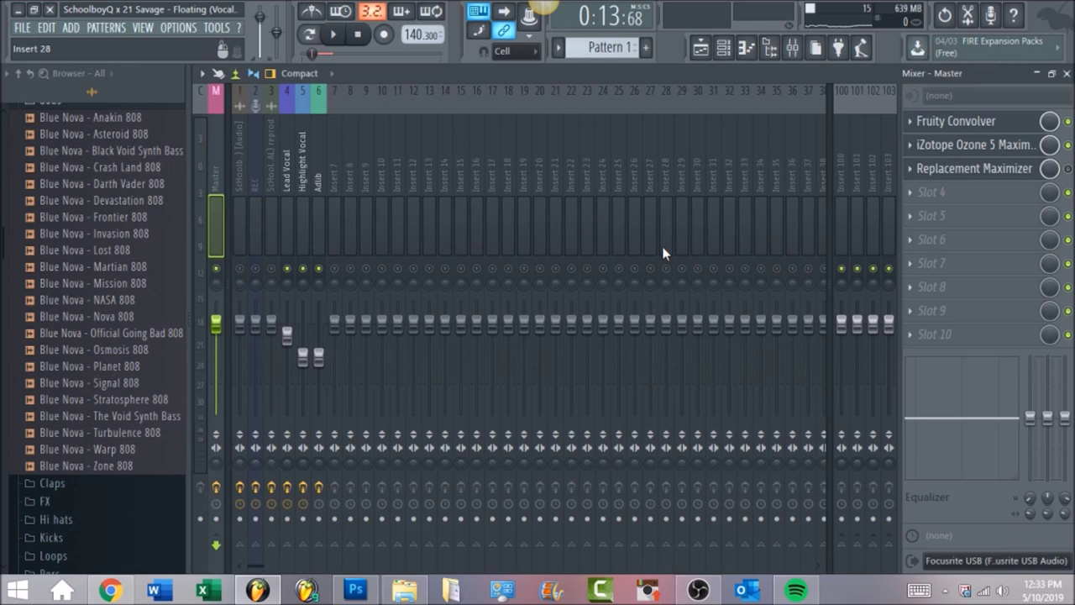
{"action": "left_click", "coordinate": [1035, 170]}
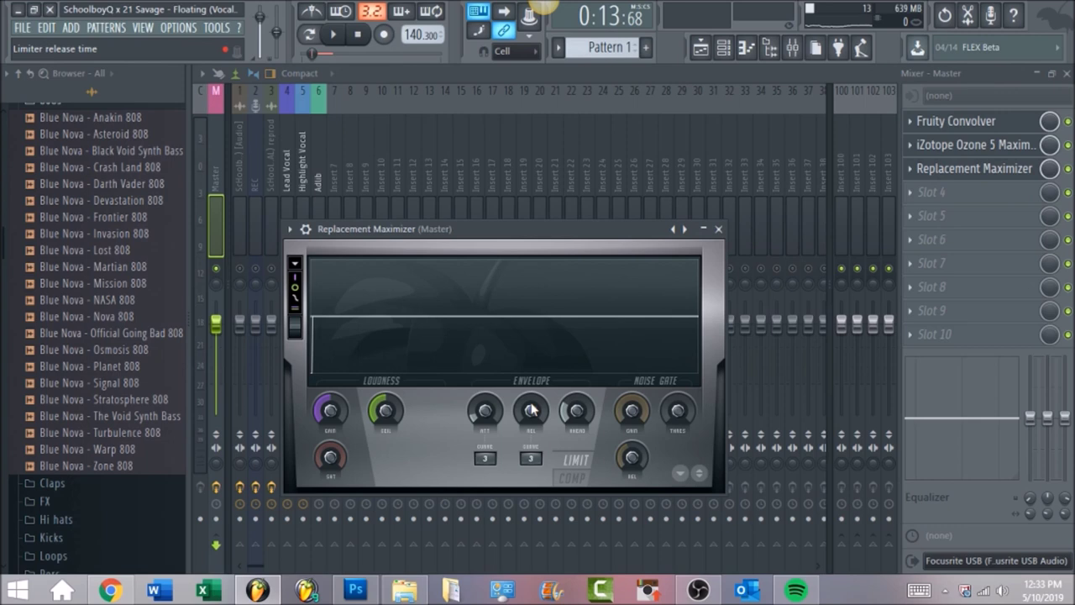
{"action": "left_click", "coordinate": [1067, 146]}
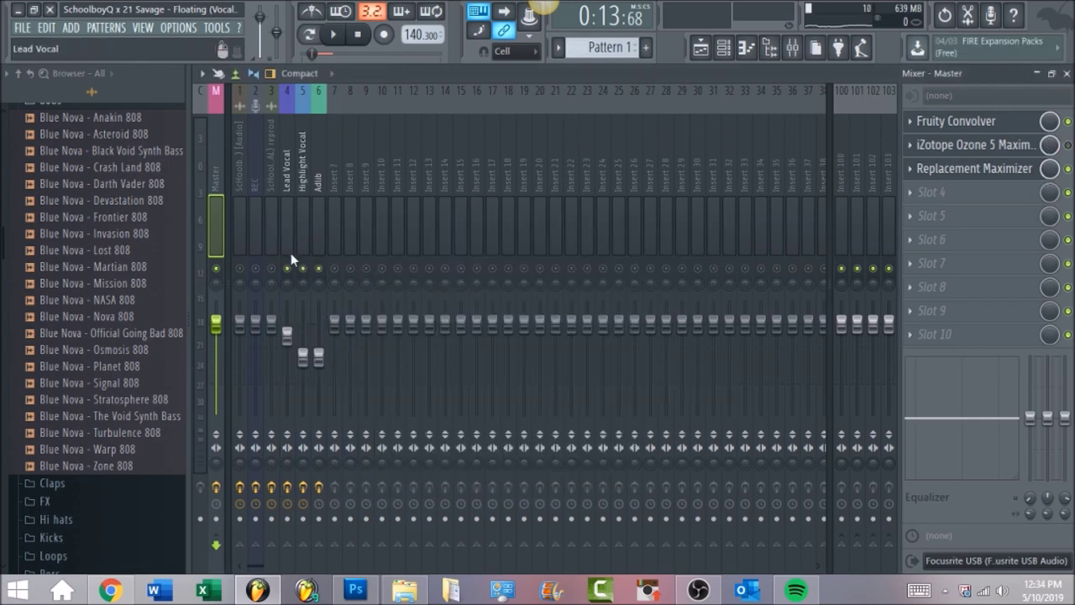
- Unmute the reproduced instrumental's mixer track and set the playlist time selection from bar 1 to just past bar 25
{"action": "left_click", "coordinate": [270, 268]}
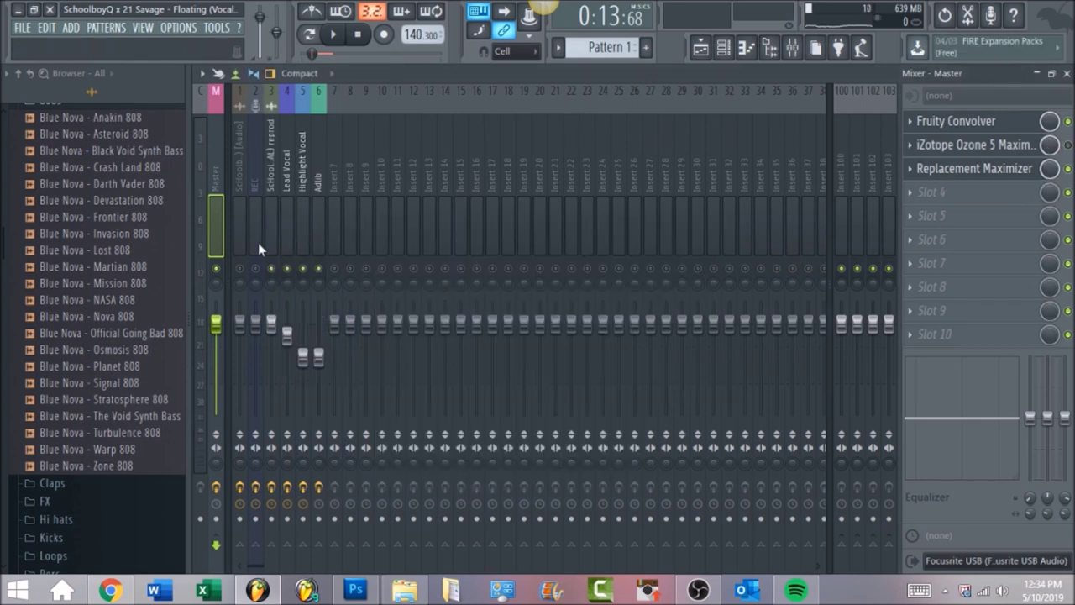
{"action": "left_click", "coordinate": [307, 57]}
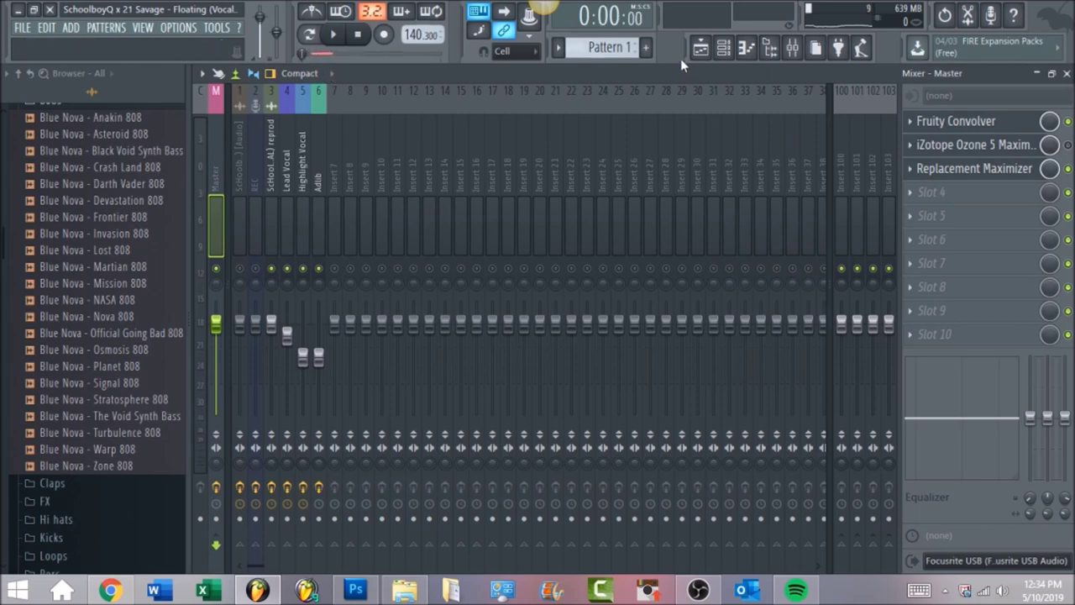
{"action": "left_click", "coordinate": [700, 47]}
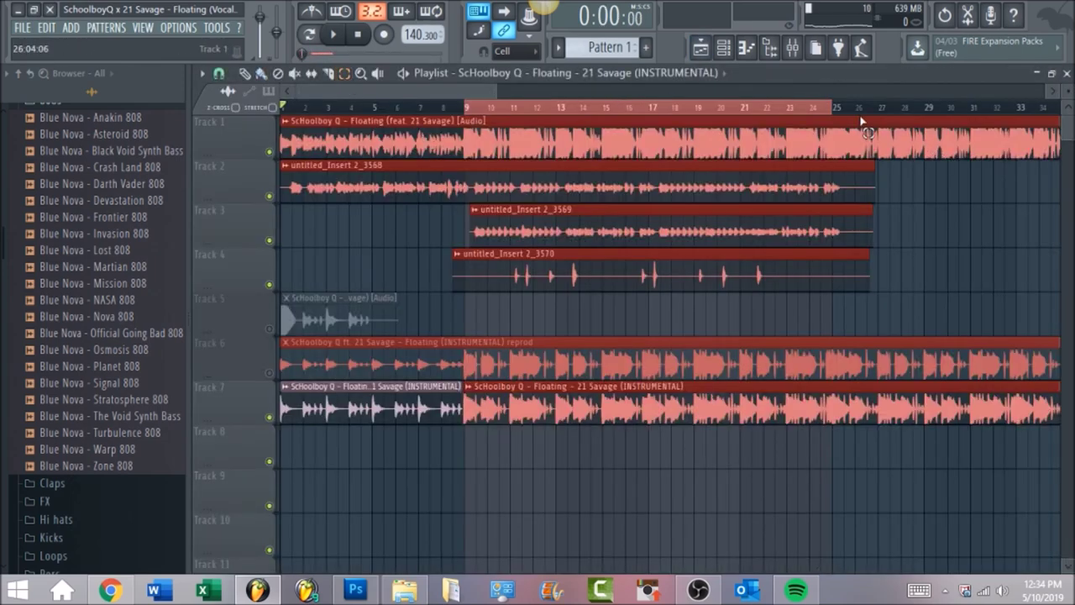
{"action": "left_click_drag", "start_coordinate": [843, 111], "coordinate": [274, 117]}
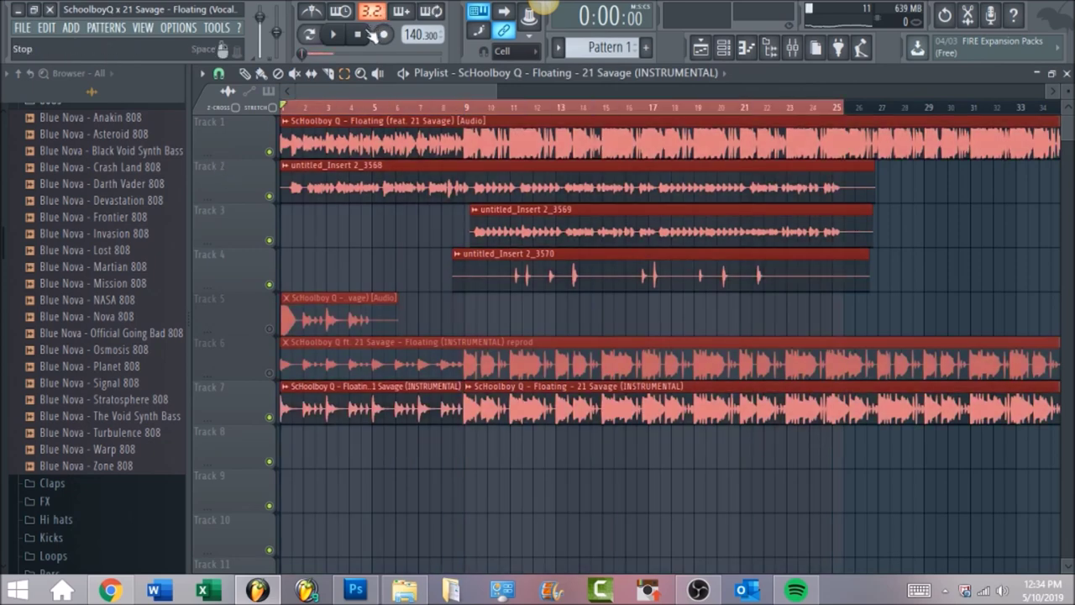
- Play the full mix from the beginning, watch the track levels in the mixer, and stop playback
{"action": "left_click", "coordinate": [333, 33]}
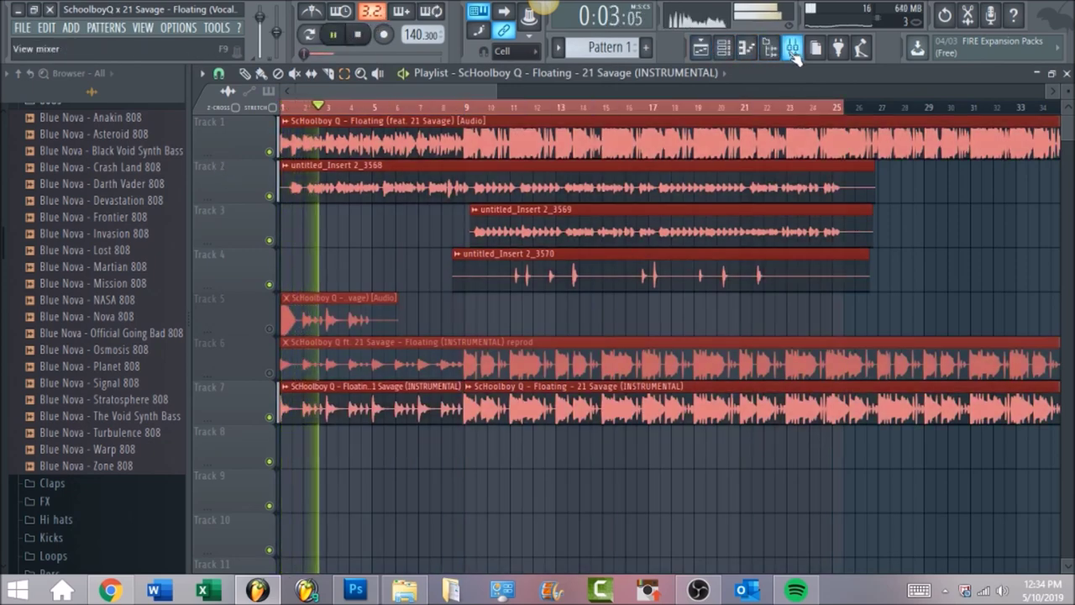
{"action": "left_click", "coordinate": [793, 51]}
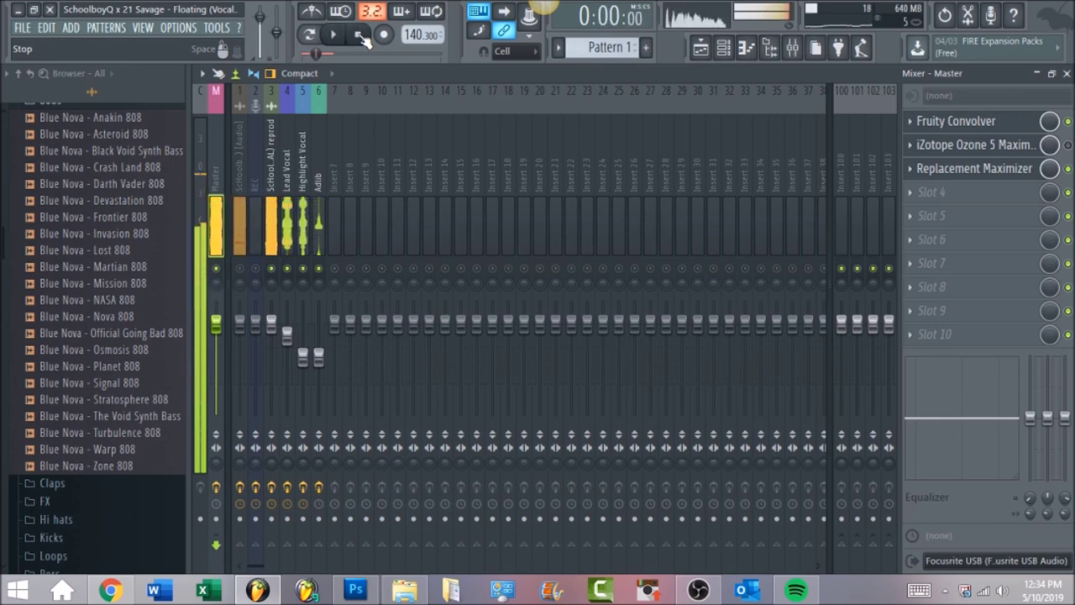
{"action": "left_click", "coordinate": [360, 34]}
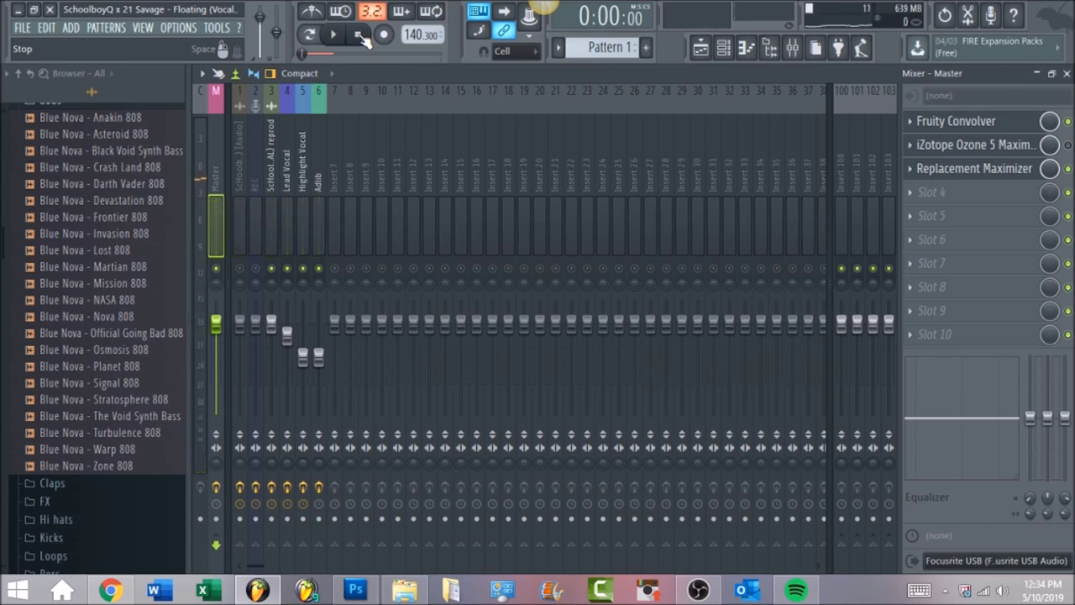